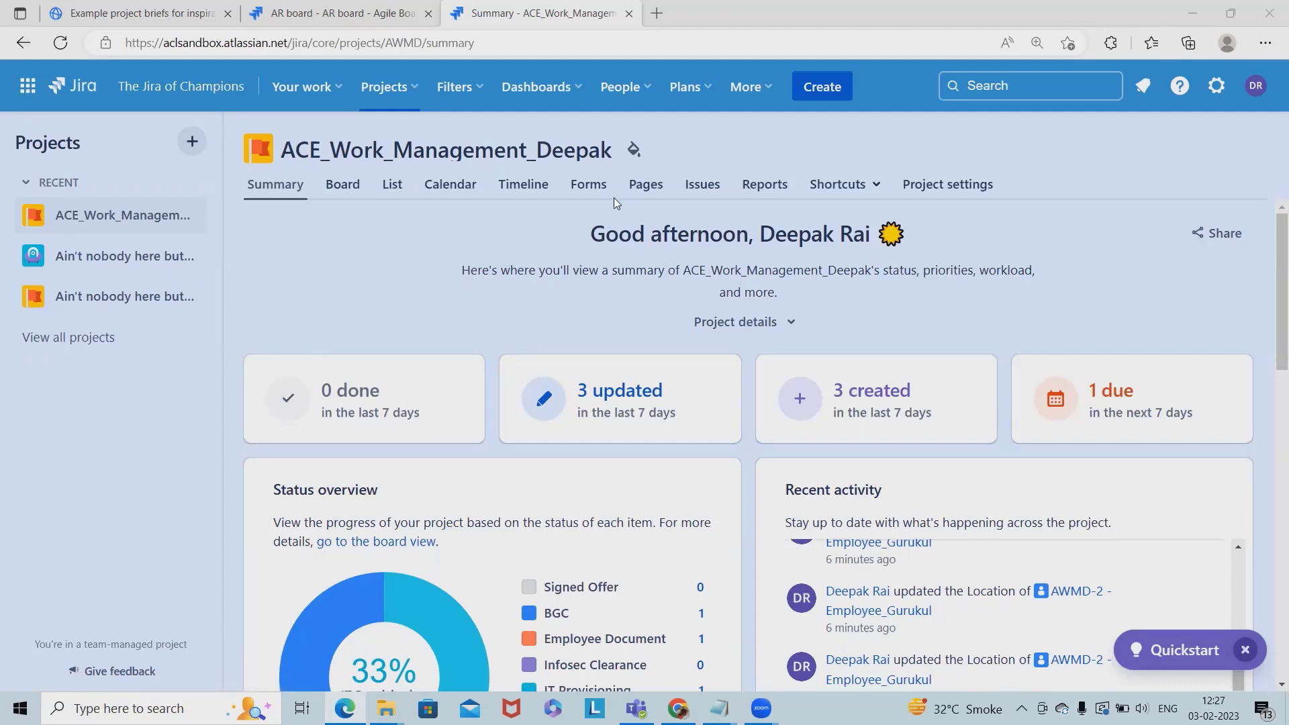
Open the ACE_Work_Management Forms page and scroll to its introduction to forms.
{"action": "left_click", "coordinate": [589, 185]}
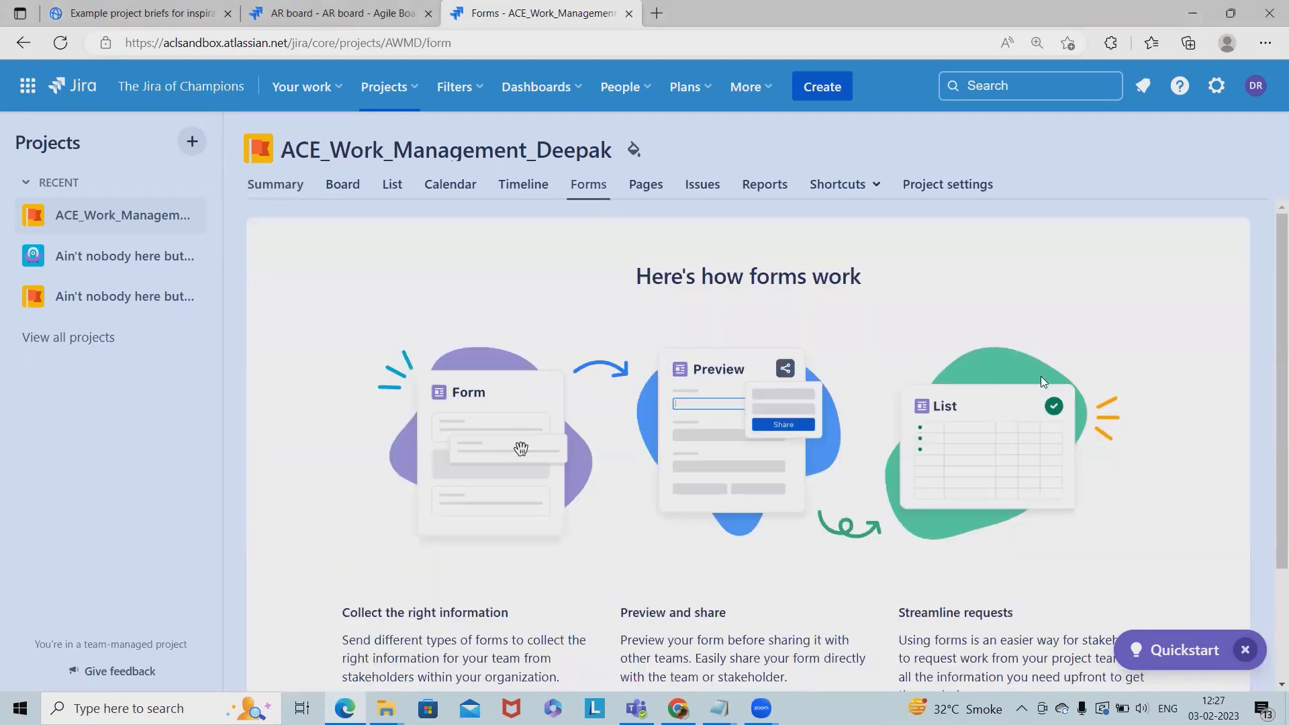
{"action": "scroll", "coordinate": [874, 437], "scroll_direction": "down", "scroll_amount": 3}
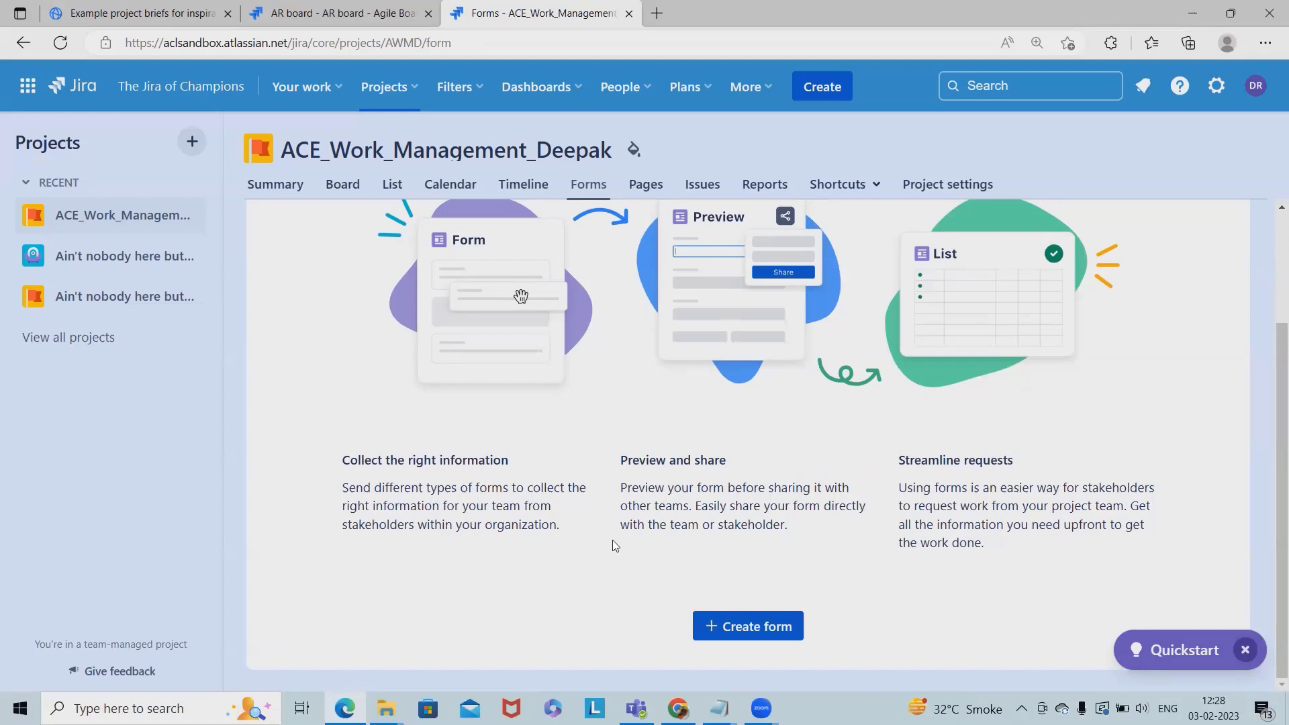
Start a new form and look over its default fields and the field list.
{"action": "left_click", "coordinate": [751, 627]}
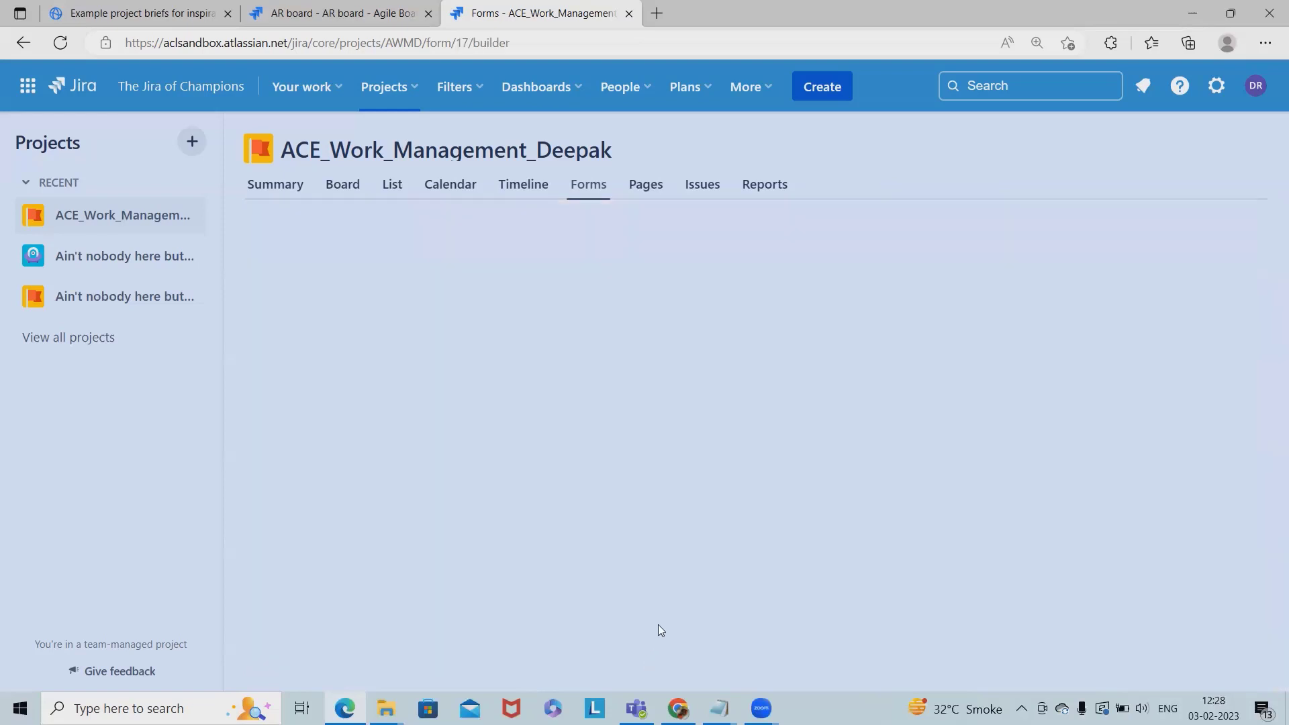
{"action": "scroll", "coordinate": [671, 512], "scroll_direction": "down", "scroll_amount": 3}
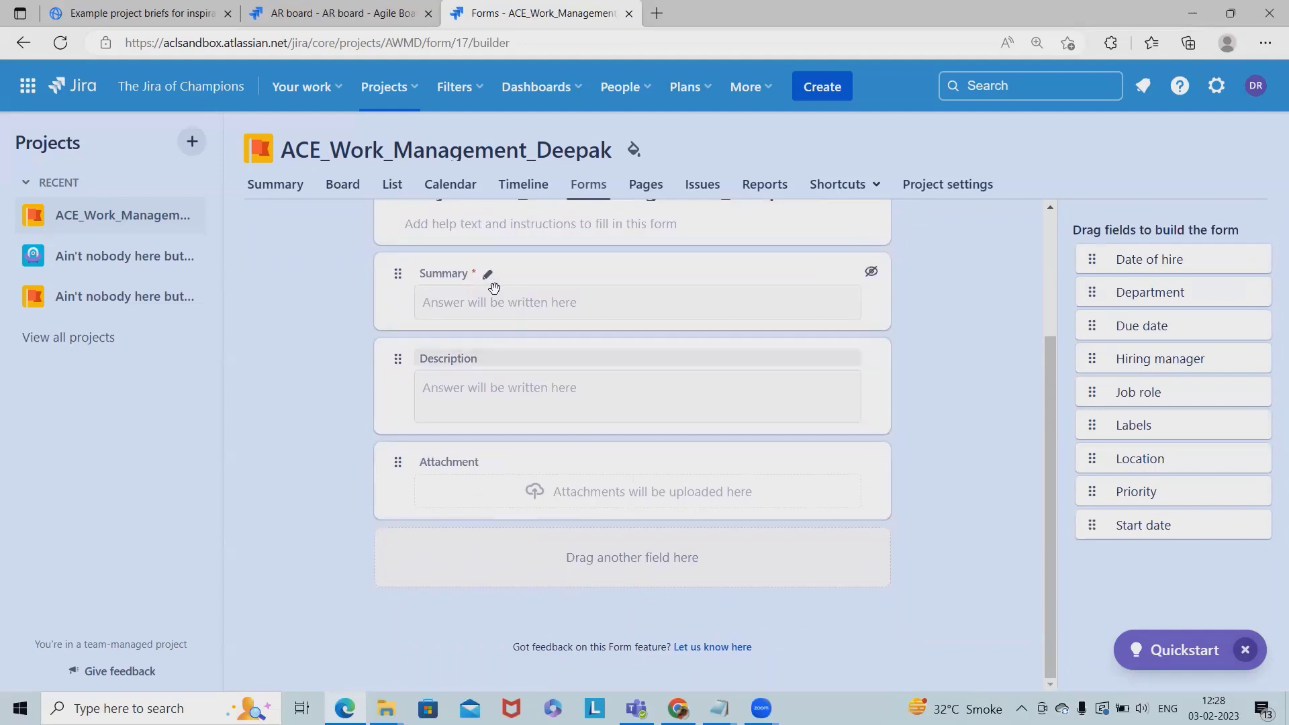
{"action": "scroll", "coordinate": [510, 336], "scroll_direction": "up", "scroll_amount": 2}
{"action": "scroll", "coordinate": [524, 430], "scroll_direction": "down", "scroll_amount": 2}
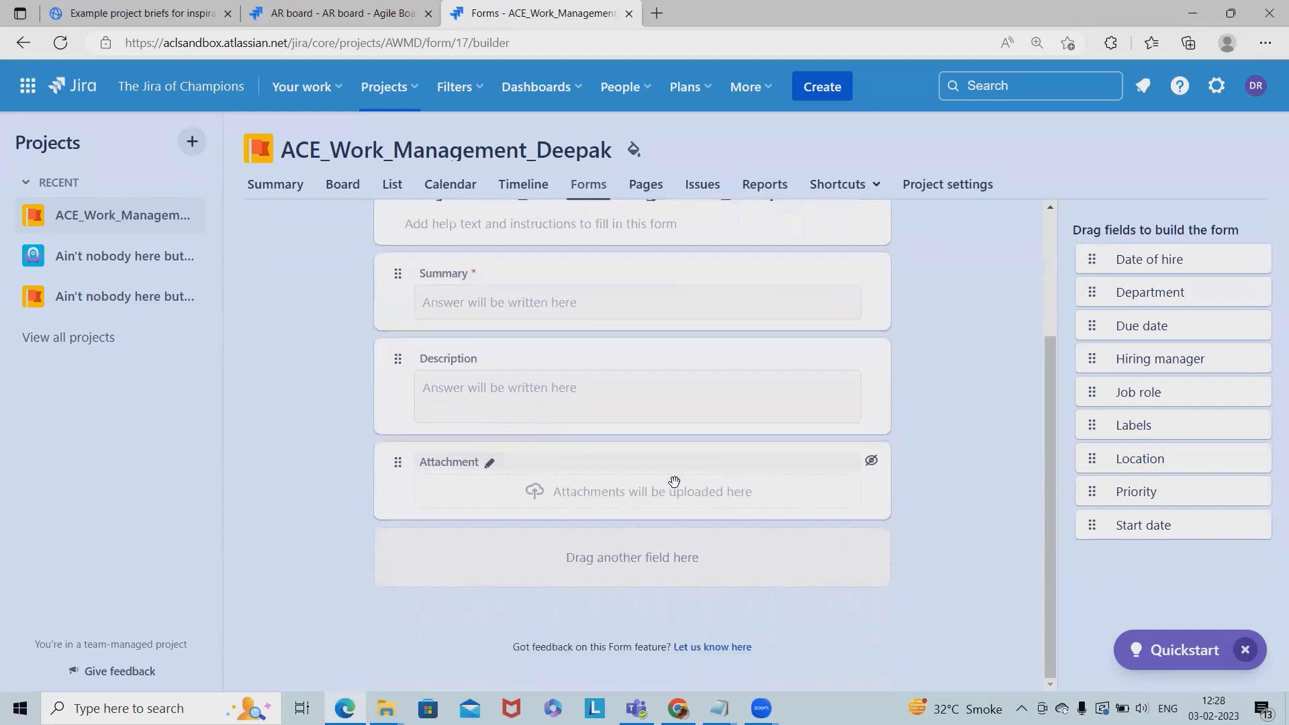
{"action": "scroll", "coordinate": [490, 397], "scroll_direction": "up", "scroll_amount": 3}
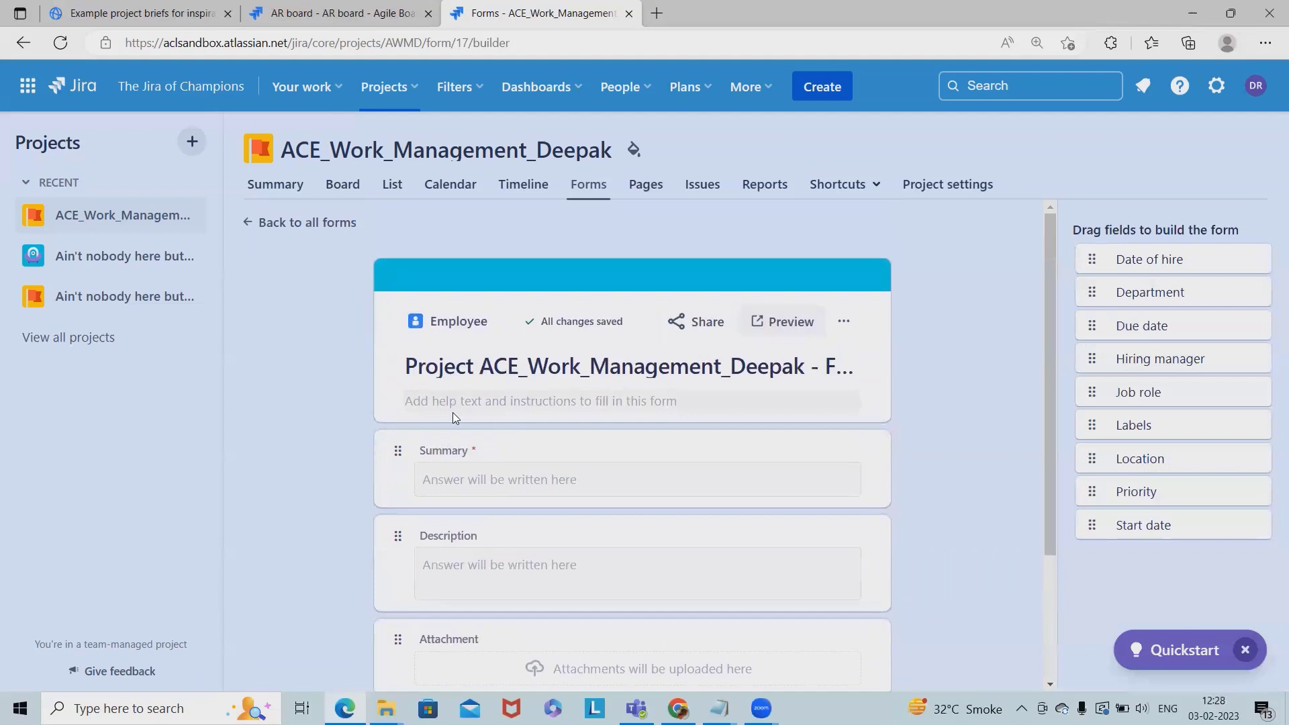
{"action": "scroll", "coordinate": [437, 430], "scroll_direction": "down", "scroll_amount": 3}
{"action": "scroll", "coordinate": [439, 446], "scroll_direction": "up", "scroll_amount": 2}
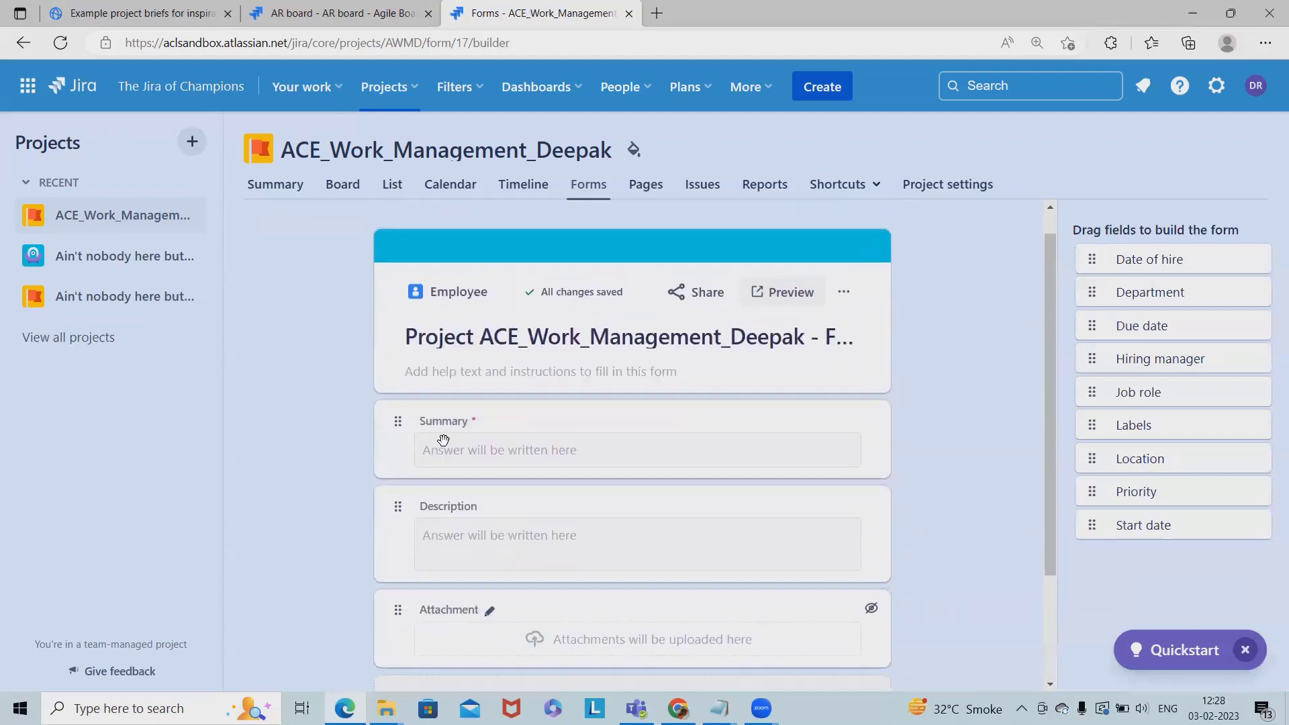
{"action": "scroll", "coordinate": [470, 471], "scroll_direction": "down", "scroll_amount": 2}
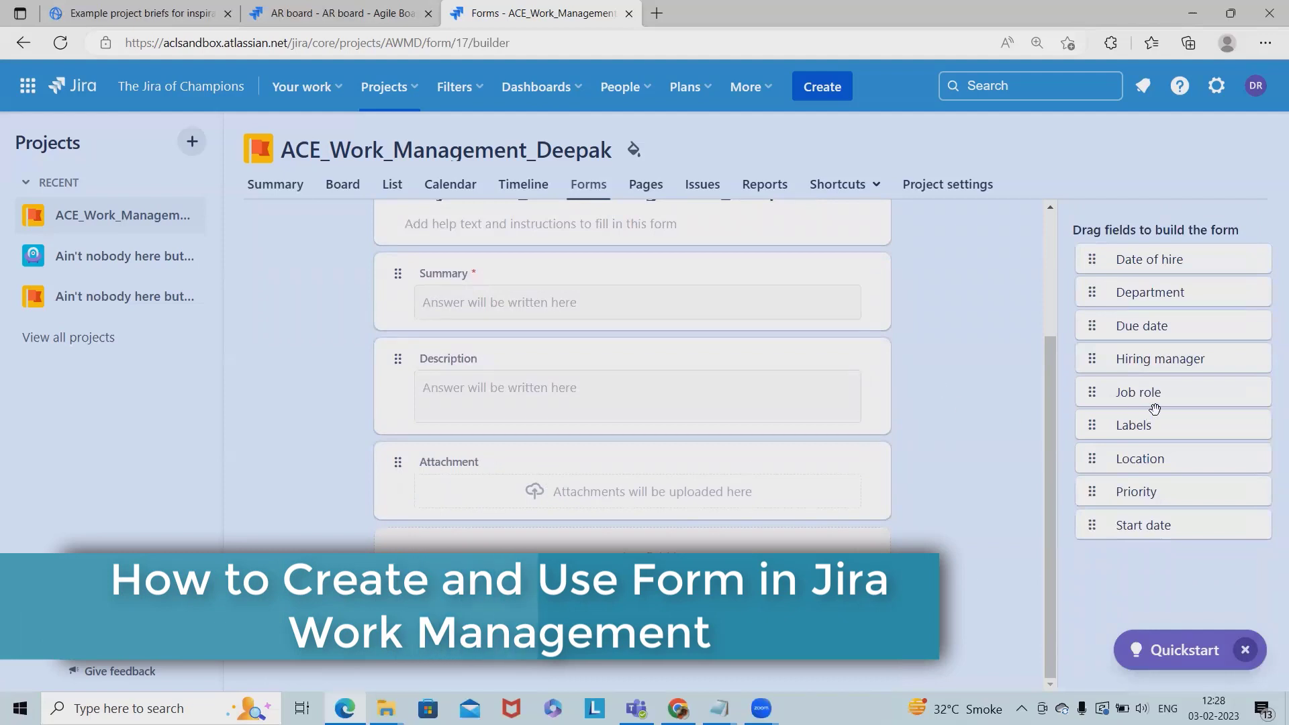
Add Department, Hiring manager, Job role, Priority and Start date below Attachment, removing Due date.
{"action": "left_click_drag", "start_coordinate": [1173, 298], "coordinate": [530, 544]}
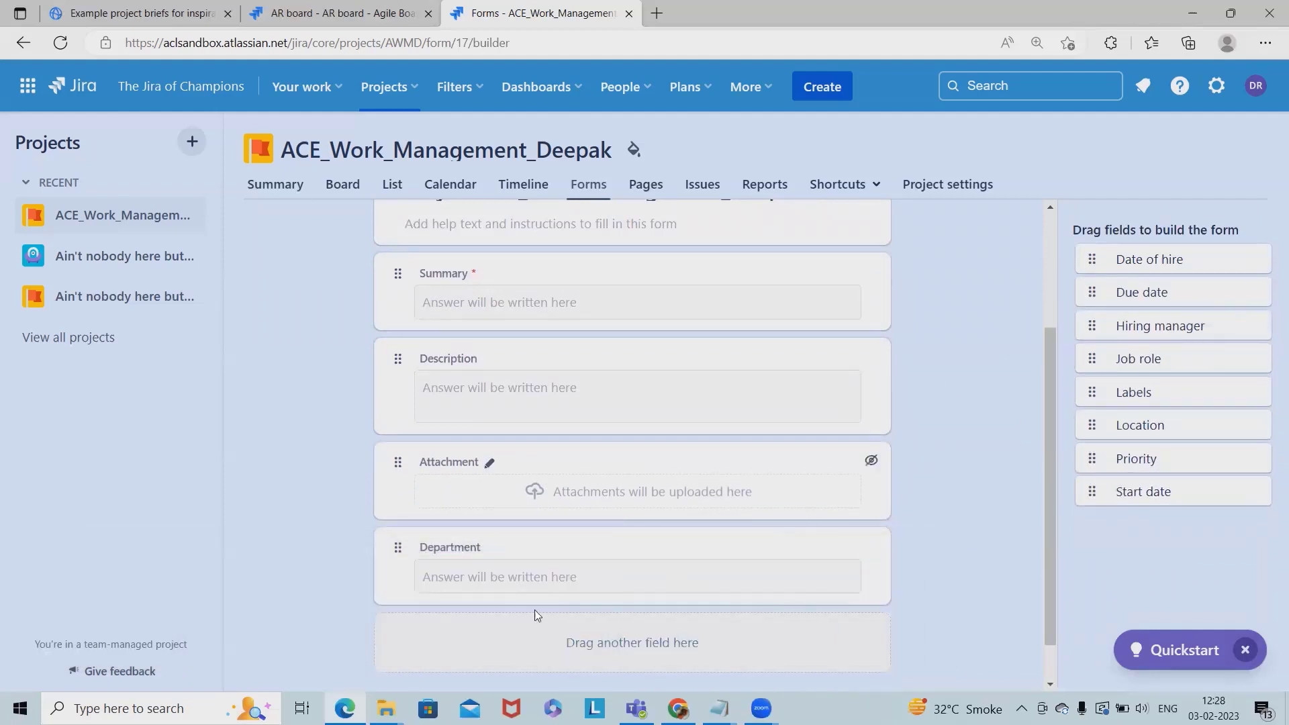
{"action": "left_click_drag", "start_coordinate": [1139, 329], "coordinate": [406, 583]}
{"action": "left_click_drag", "start_coordinate": [1148, 326], "coordinate": [472, 496]}
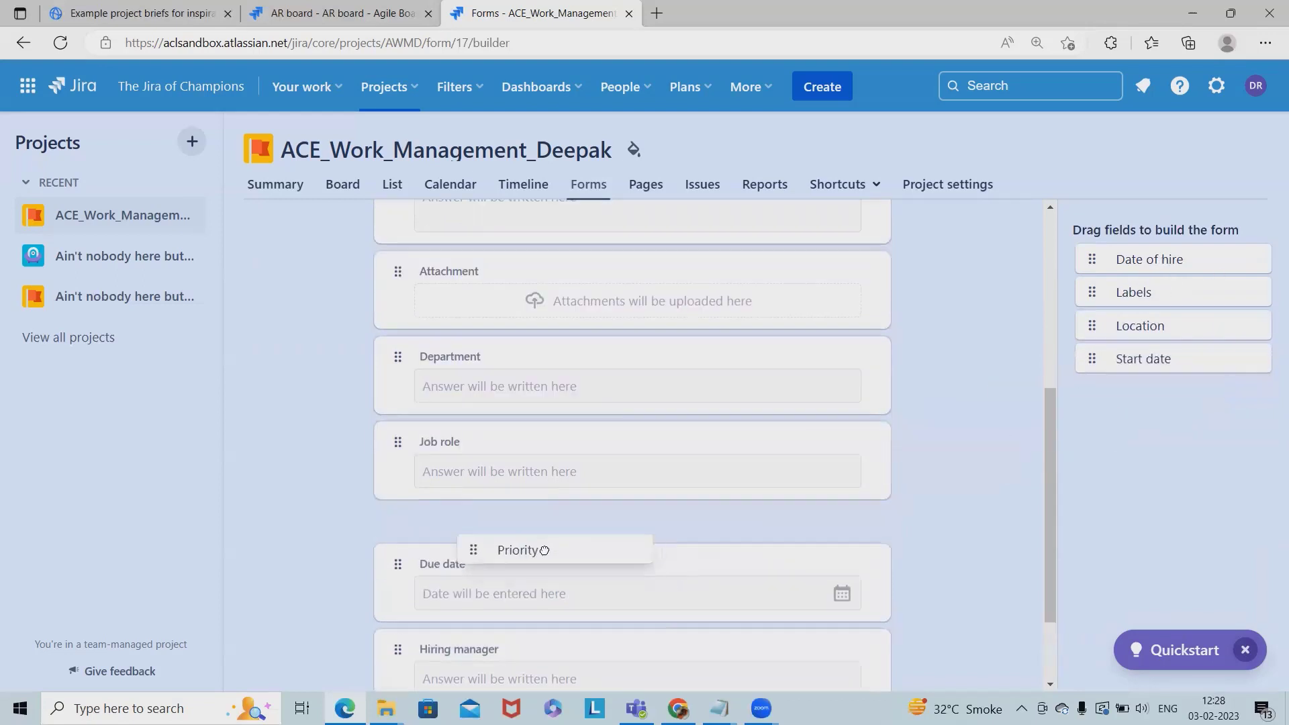
{"action": "left_click_drag", "start_coordinate": [517, 551], "coordinate": [521, 537]}
{"action": "left_click_drag", "start_coordinate": [1182, 359], "coordinate": [457, 544]}
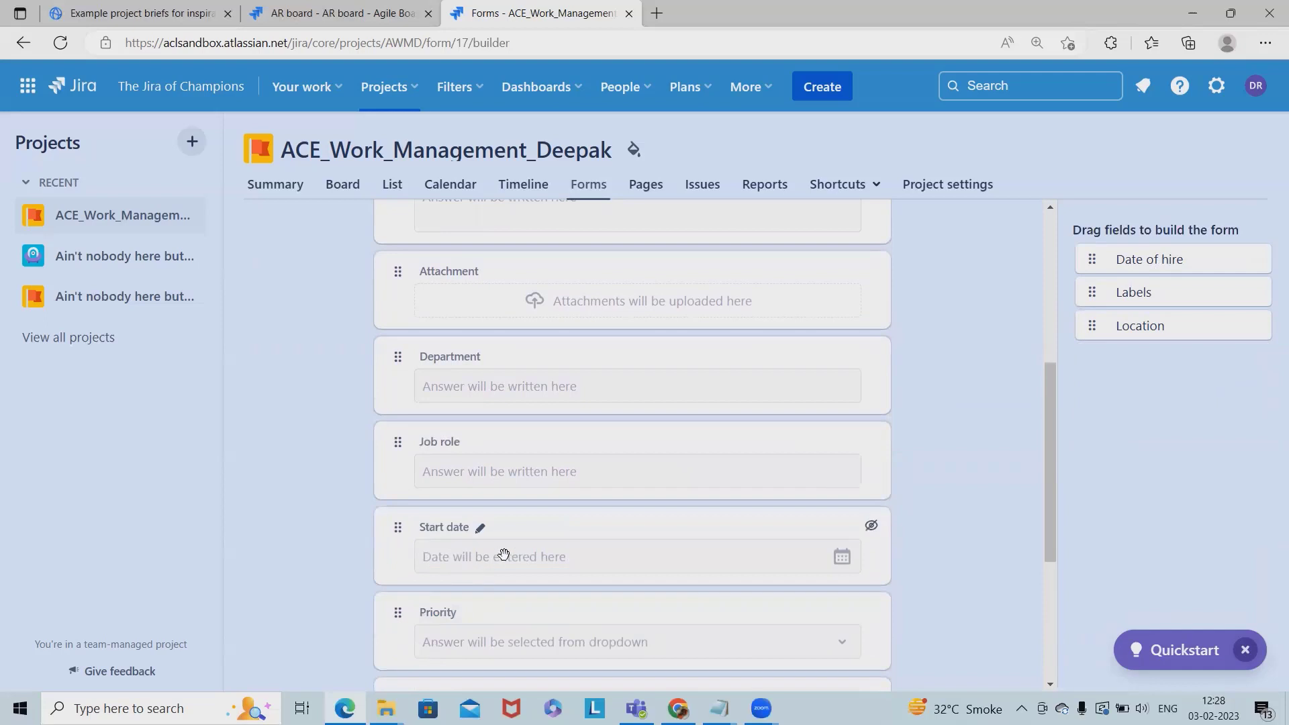
{"action": "scroll", "coordinate": [505, 557], "scroll_direction": "down", "scroll_amount": 2}
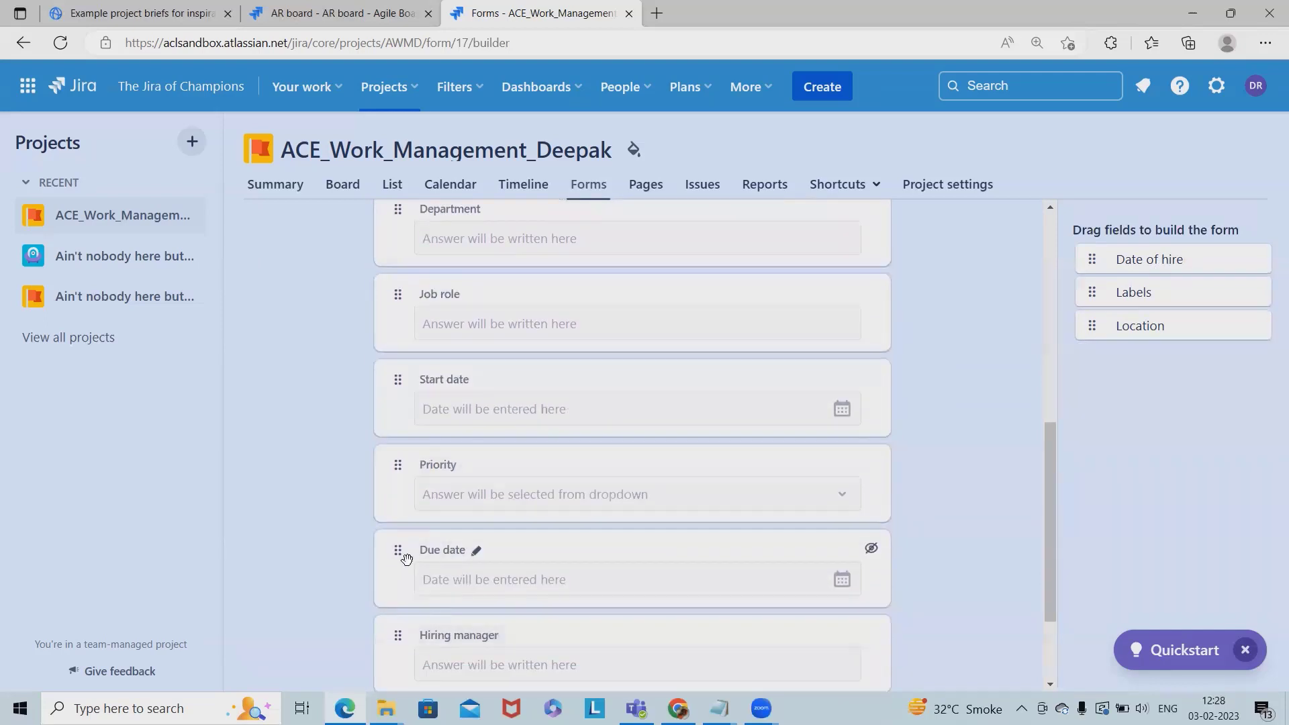
{"action": "left_click_drag", "start_coordinate": [403, 553], "coordinate": [1102, 282]}
{"action": "scroll", "coordinate": [584, 571], "scroll_direction": "up", "scroll_amount": 5}
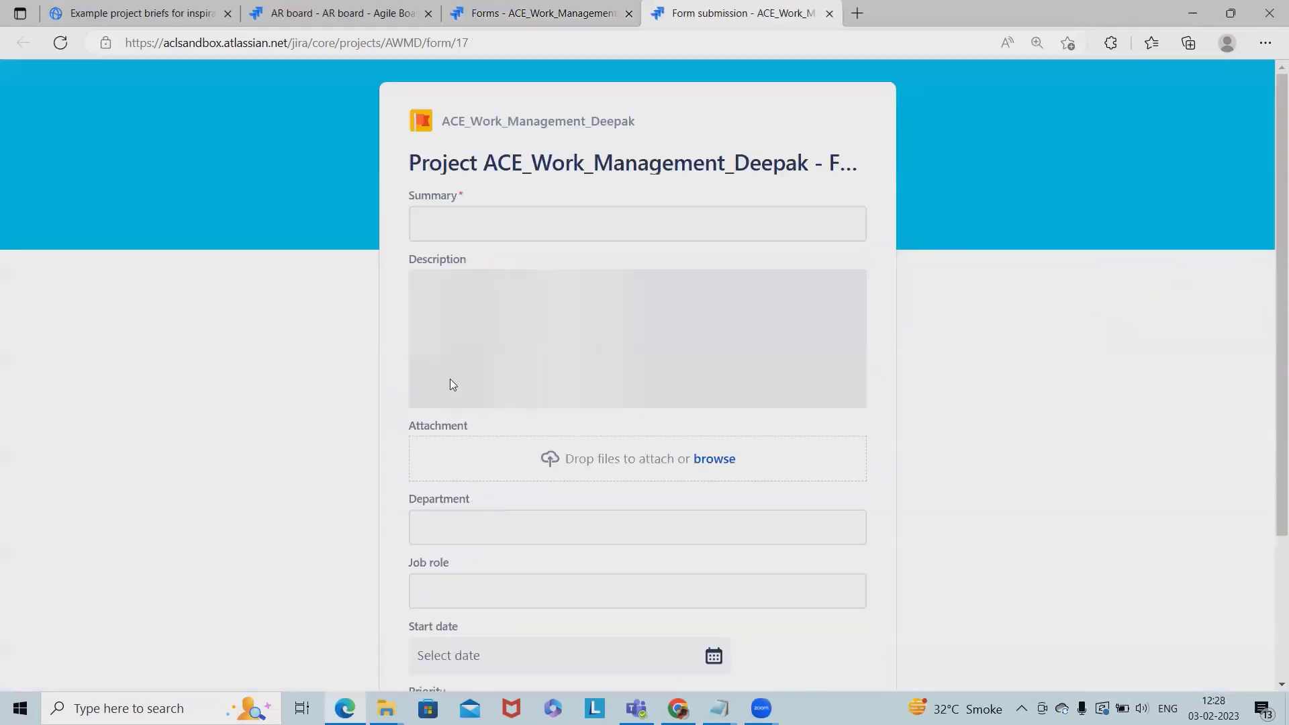
Return to the form builder tab and review the form's fields.
{"action": "scroll", "coordinate": [509, 497], "scroll_direction": "down", "scroll_amount": 3}
{"action": "scroll", "coordinate": [497, 596], "scroll_direction": "up", "scroll_amount": 3}
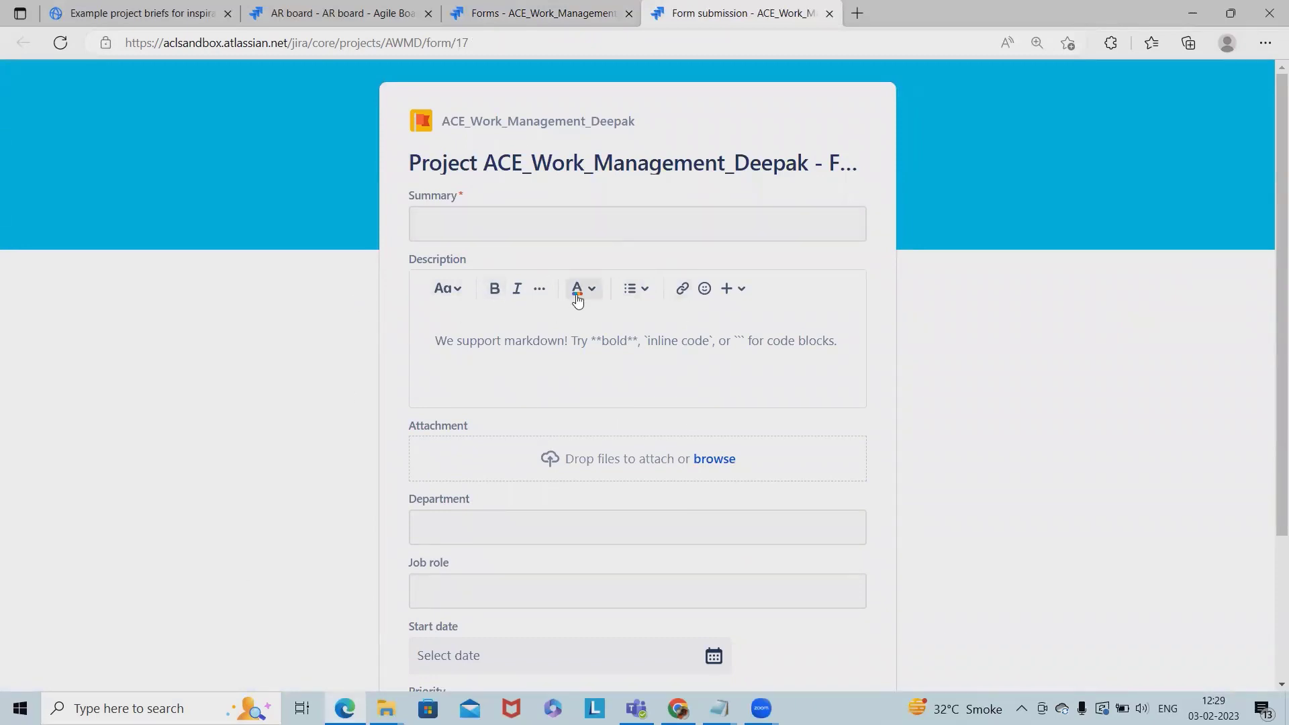
{"action": "left_click", "coordinate": [509, 25]}
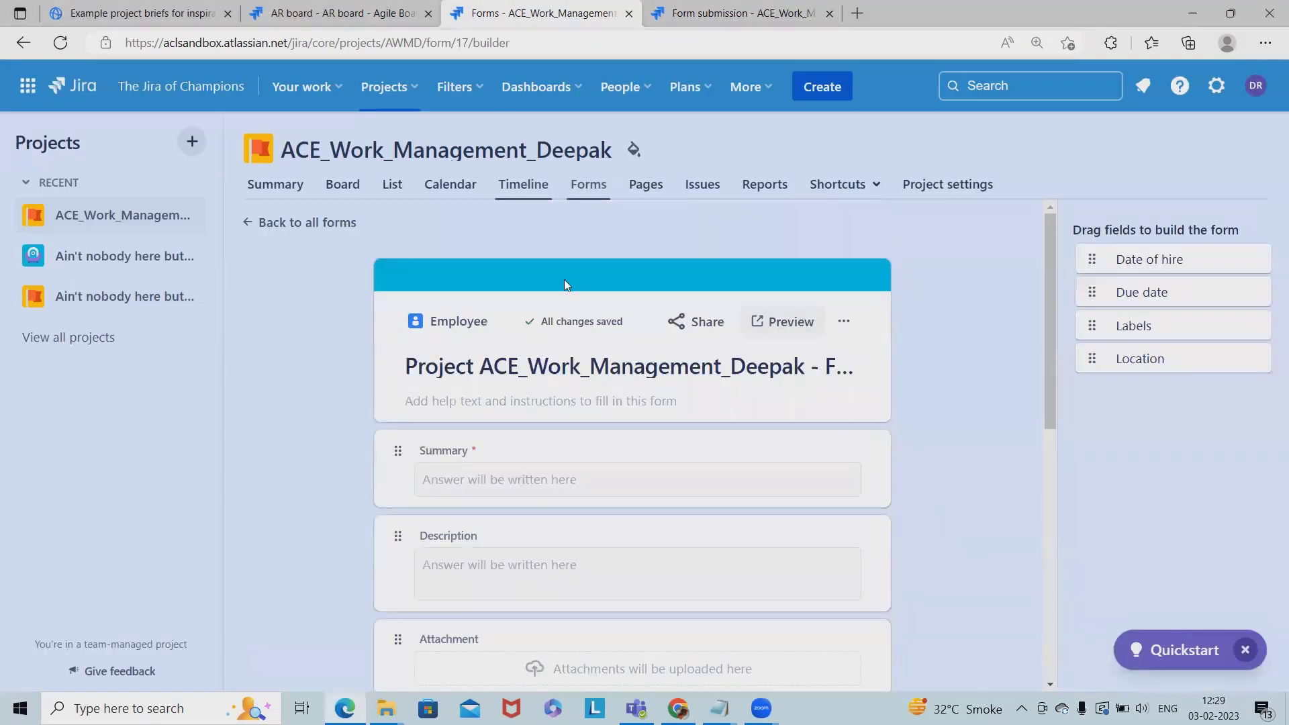
{"action": "scroll", "coordinate": [736, 470], "scroll_direction": "down", "scroll_amount": 8}
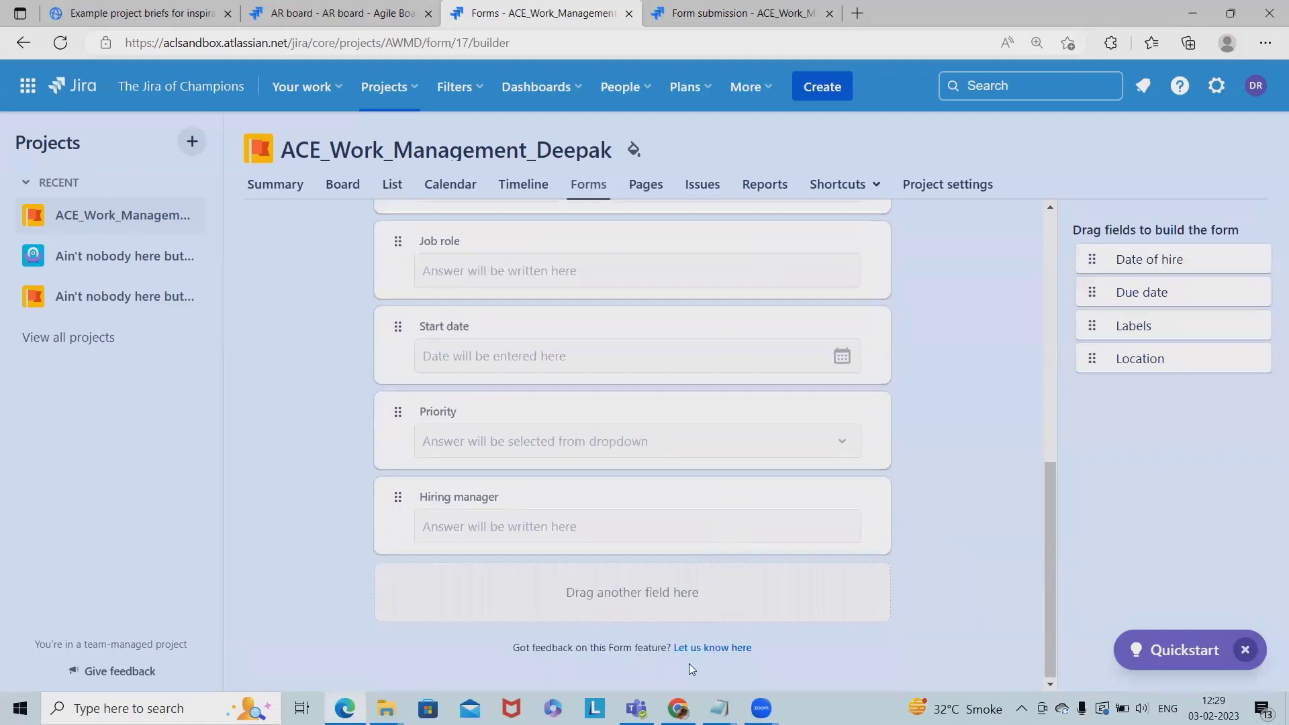
{"action": "scroll", "coordinate": [689, 662], "scroll_direction": "up", "scroll_amount": 8}
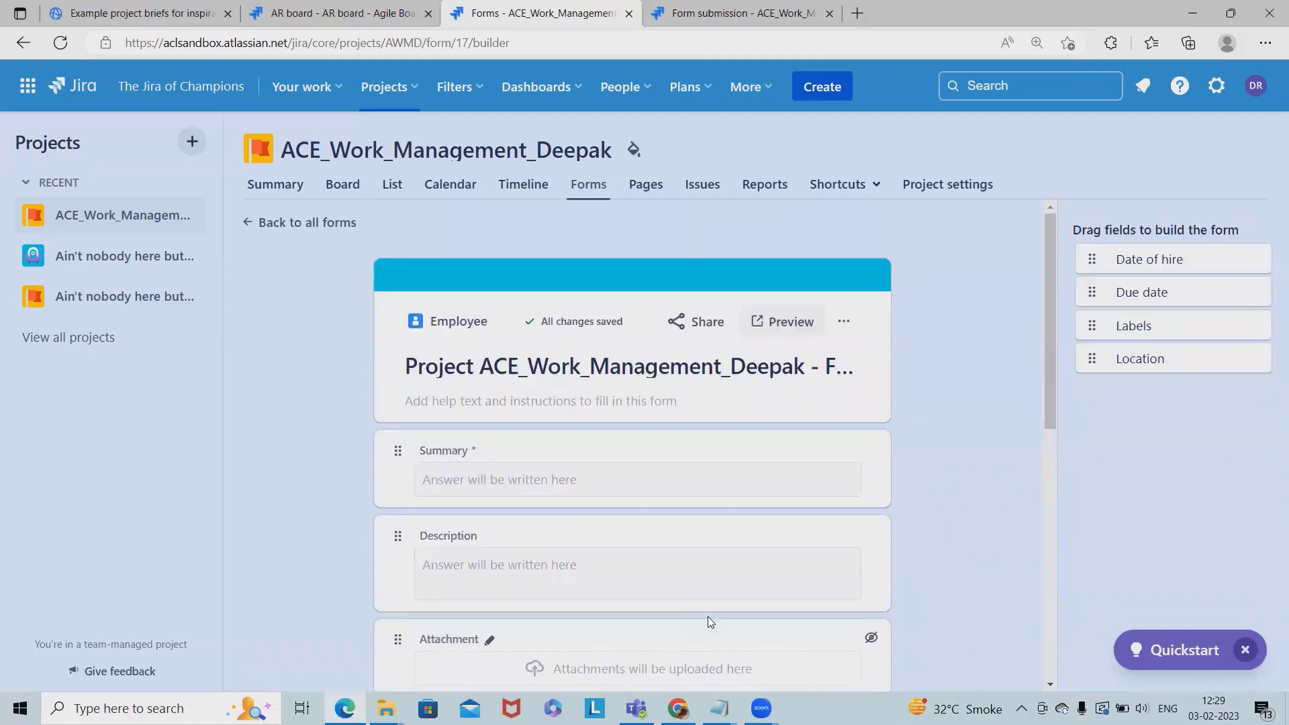
Check the form's more-options menu, then switch to the Form submission tab.
{"action": "left_click", "coordinate": [844, 322]}
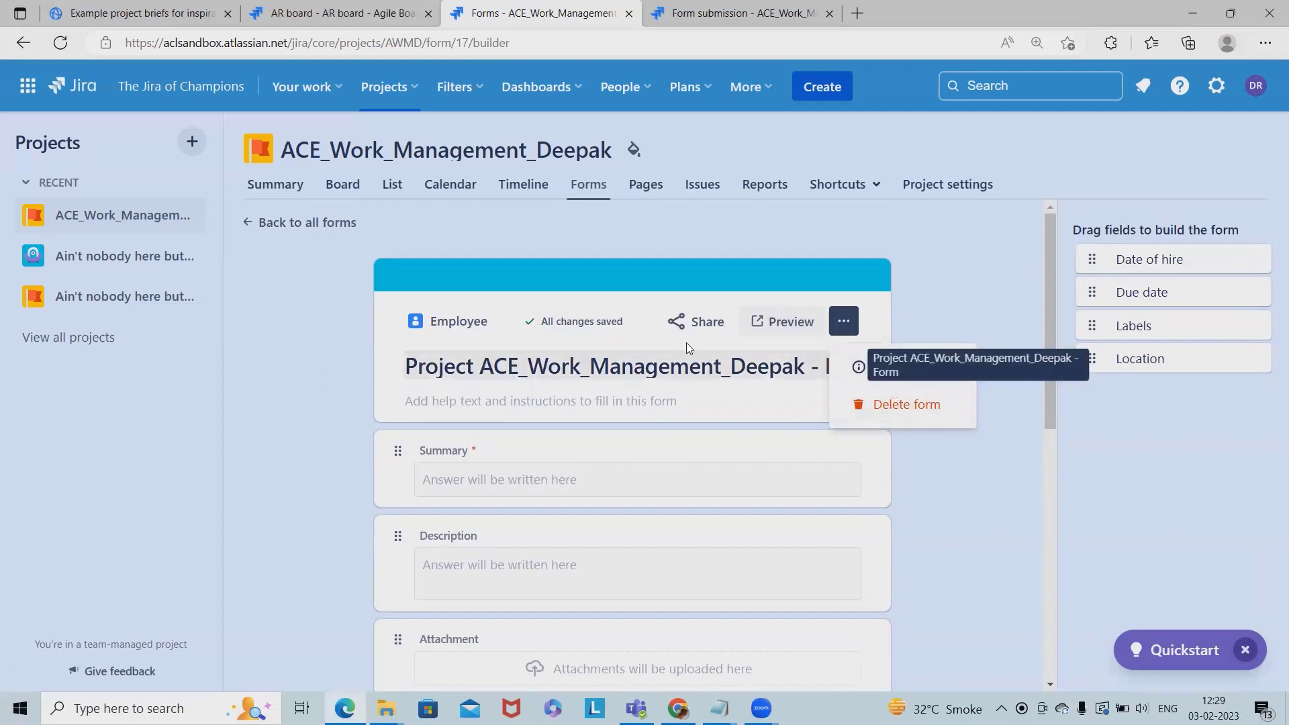
{"action": "left_click", "coordinate": [850, 556]}
{"action": "scroll", "coordinate": [862, 564], "scroll_direction": "down", "scroll_amount": 4}
{"action": "scroll", "coordinate": [862, 565], "scroll_direction": "down", "scroll_amount": 3}
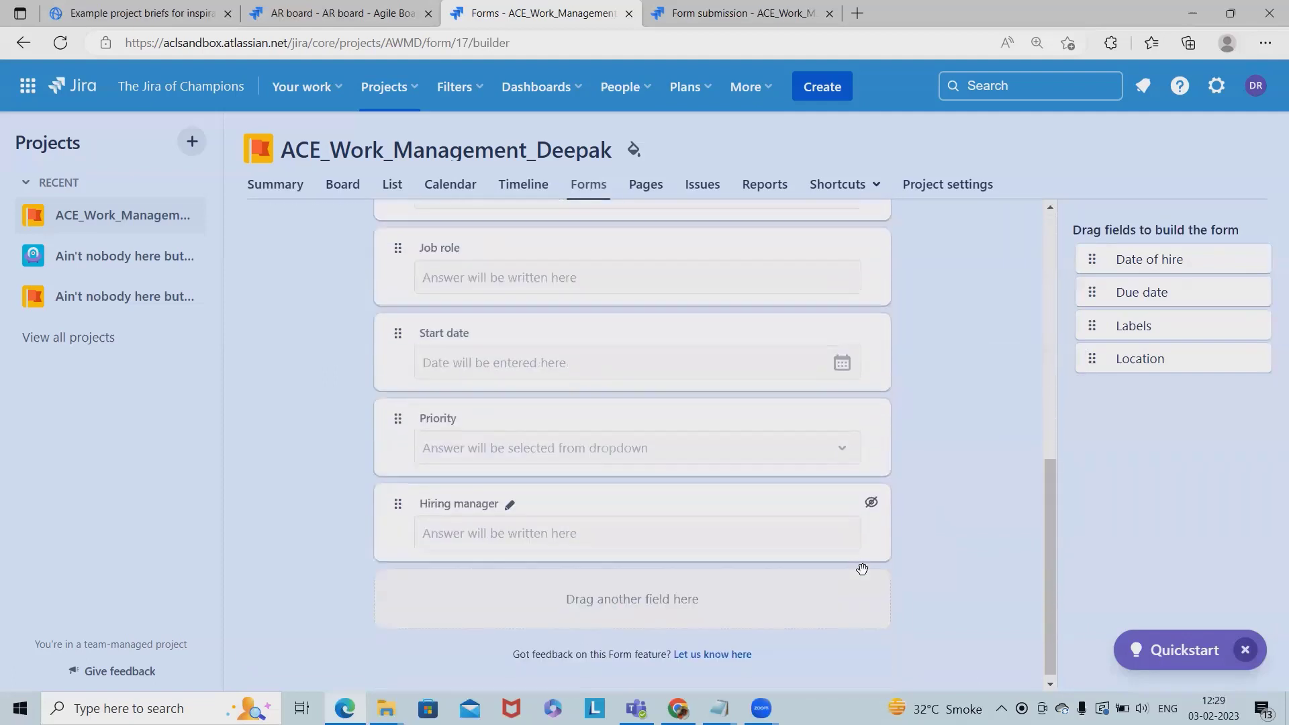
{"action": "scroll", "coordinate": [859, 566], "scroll_direction": "up", "scroll_amount": 10}
{"action": "left_click", "coordinate": [688, 26]}
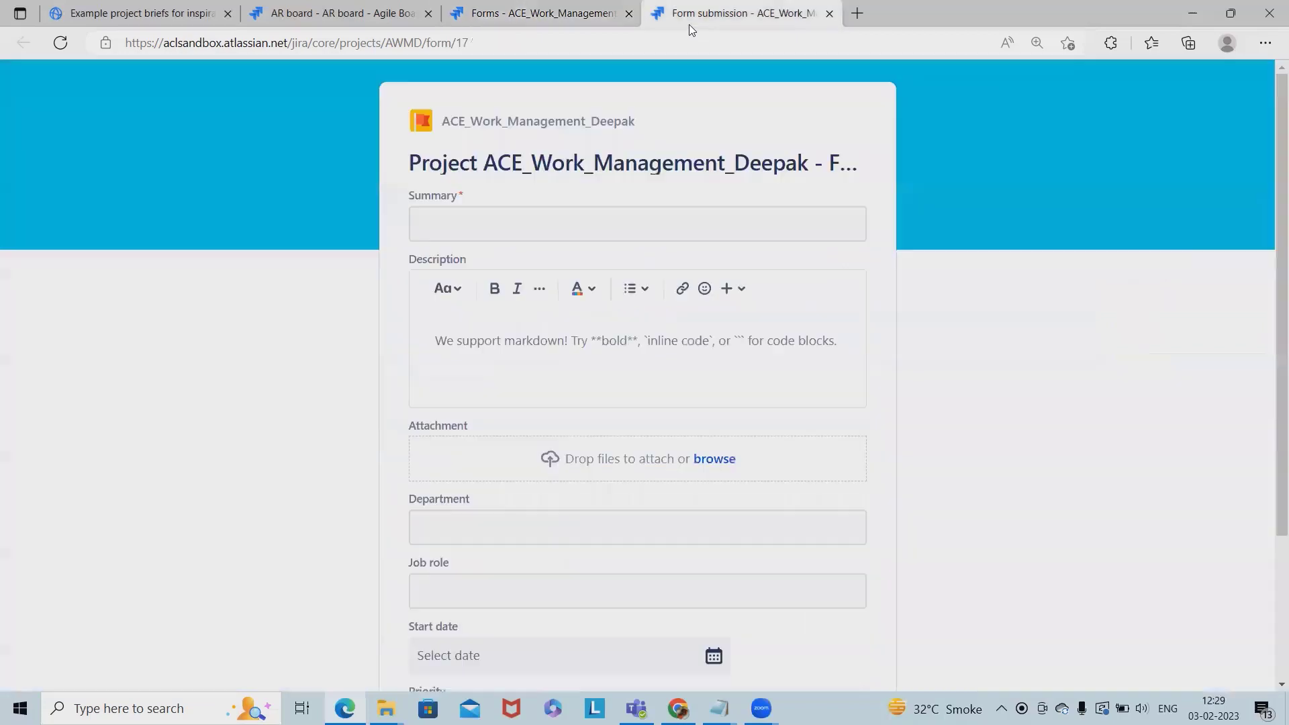
Enter 'UAT Lead' as the form's Summary.
{"action": "left_click", "coordinate": [451, 230]}
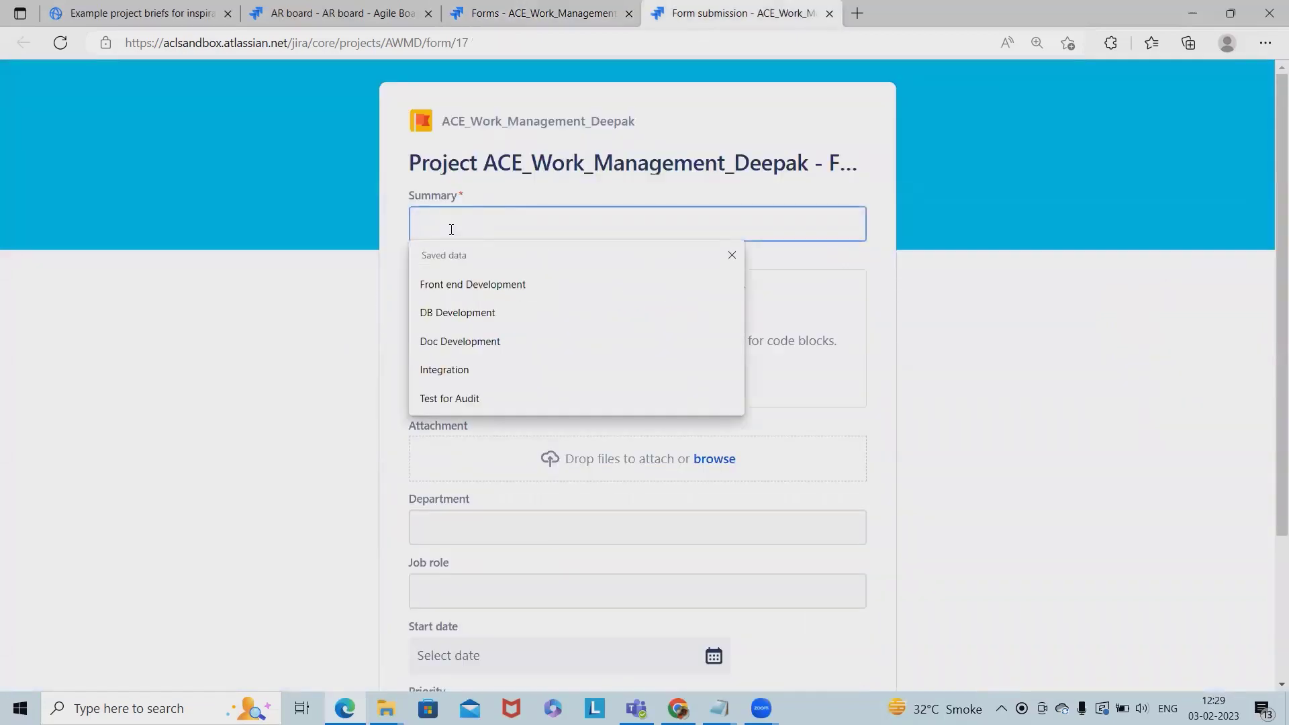
{"action": "type", "text": "S"}
{"action": "key", "text": "BackSpace"}
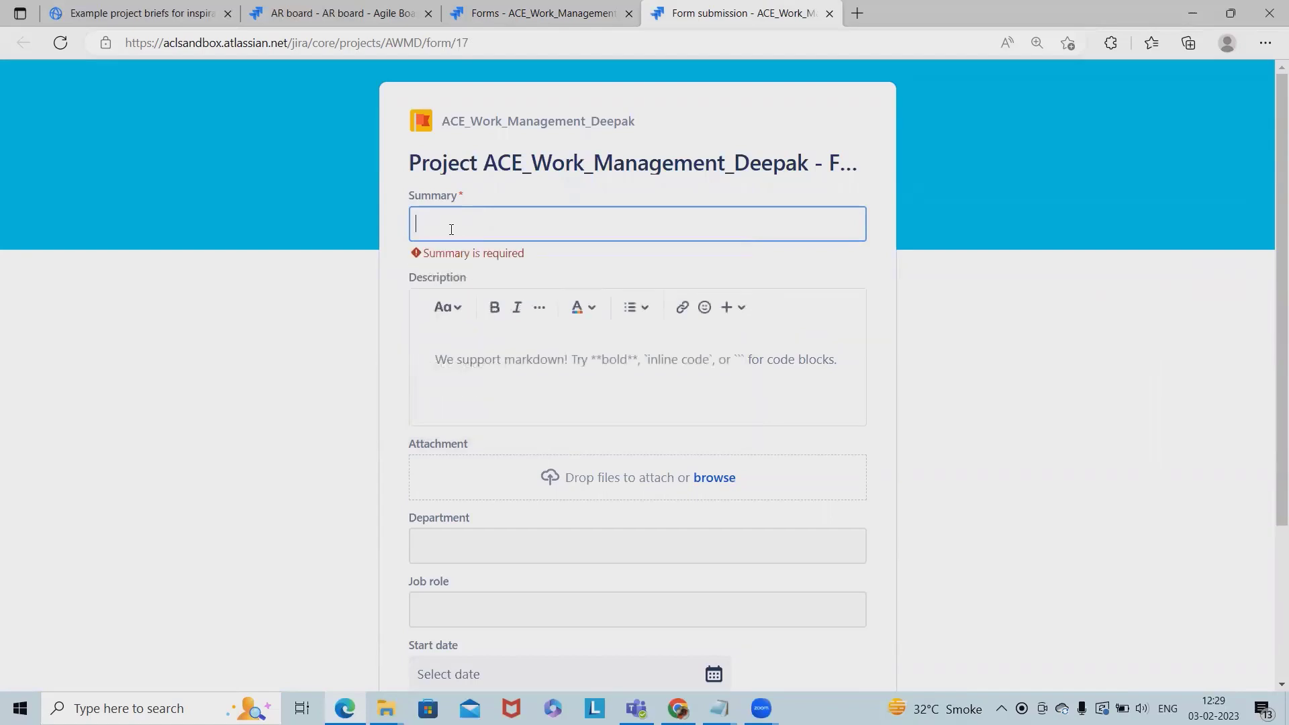
{"action": "type", "text": "UAT Lead"}
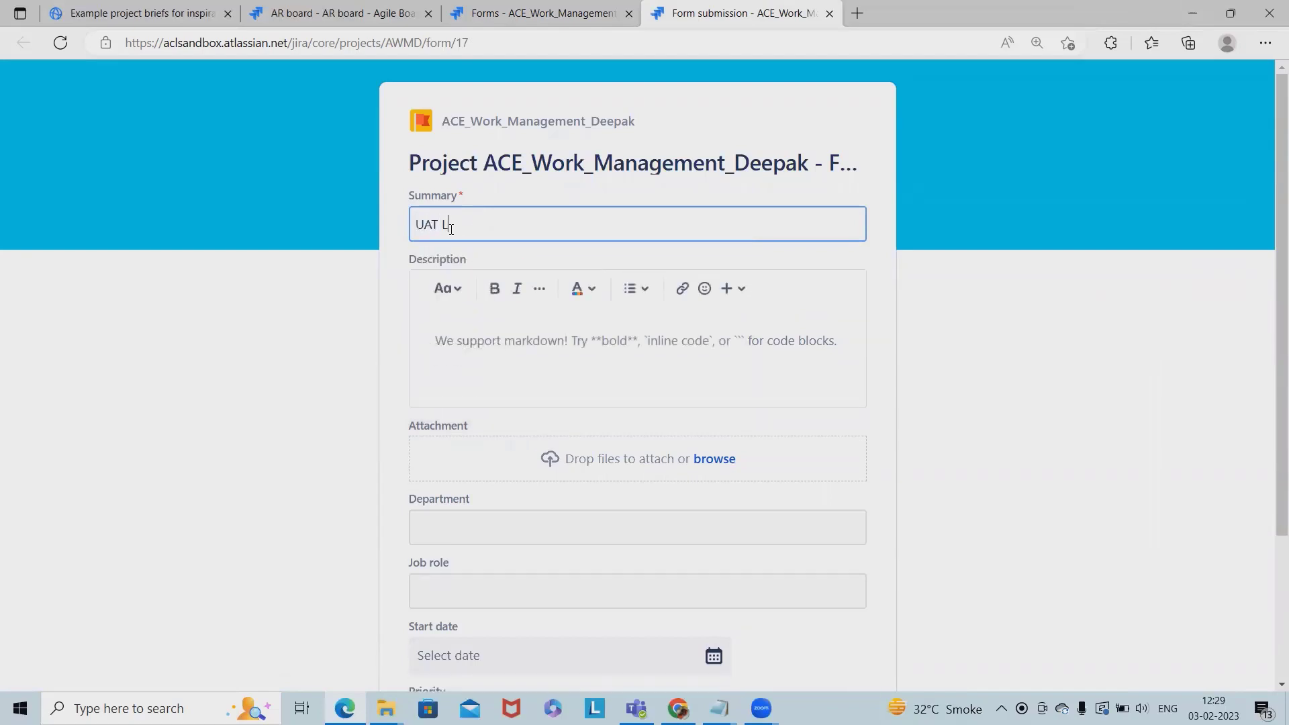
Write the description: 'Should have 5+ years of Experience', 'QA knowledge', 'BFSI Domain' on separate lines.
{"action": "left_click", "coordinate": [439, 362]}
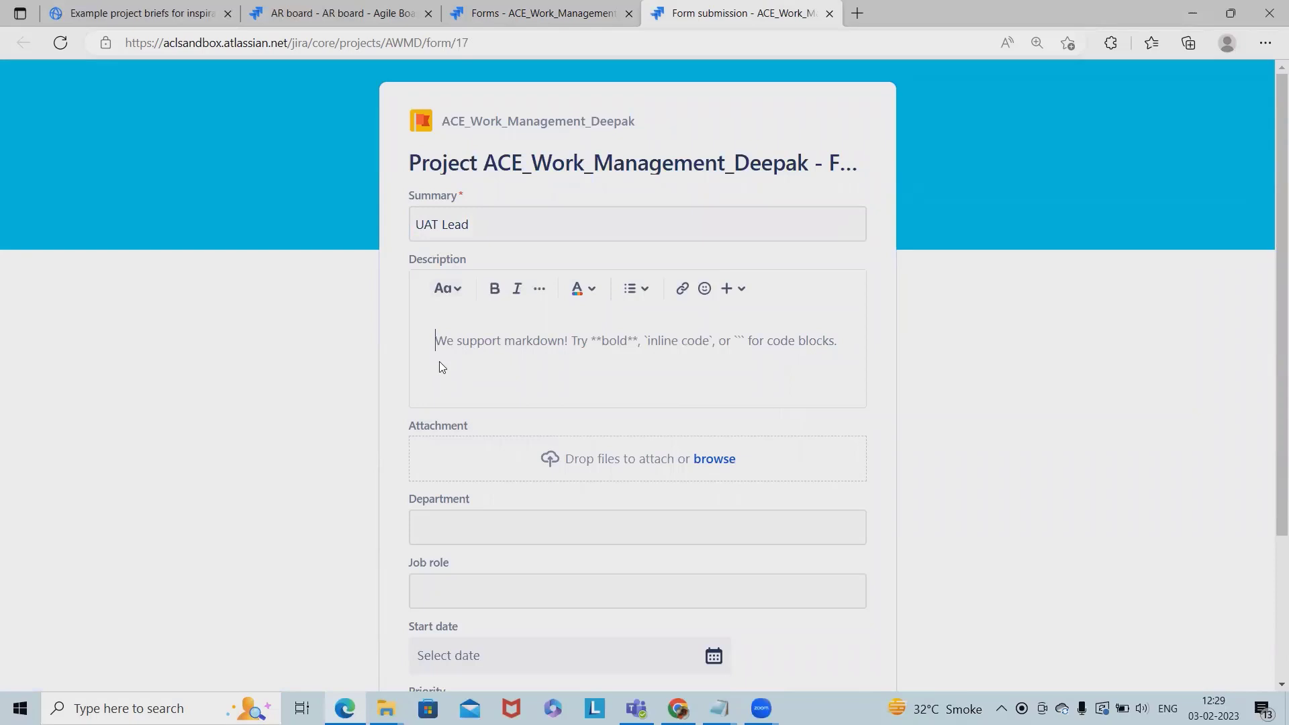
{"action": "type", "text": "Sh"}
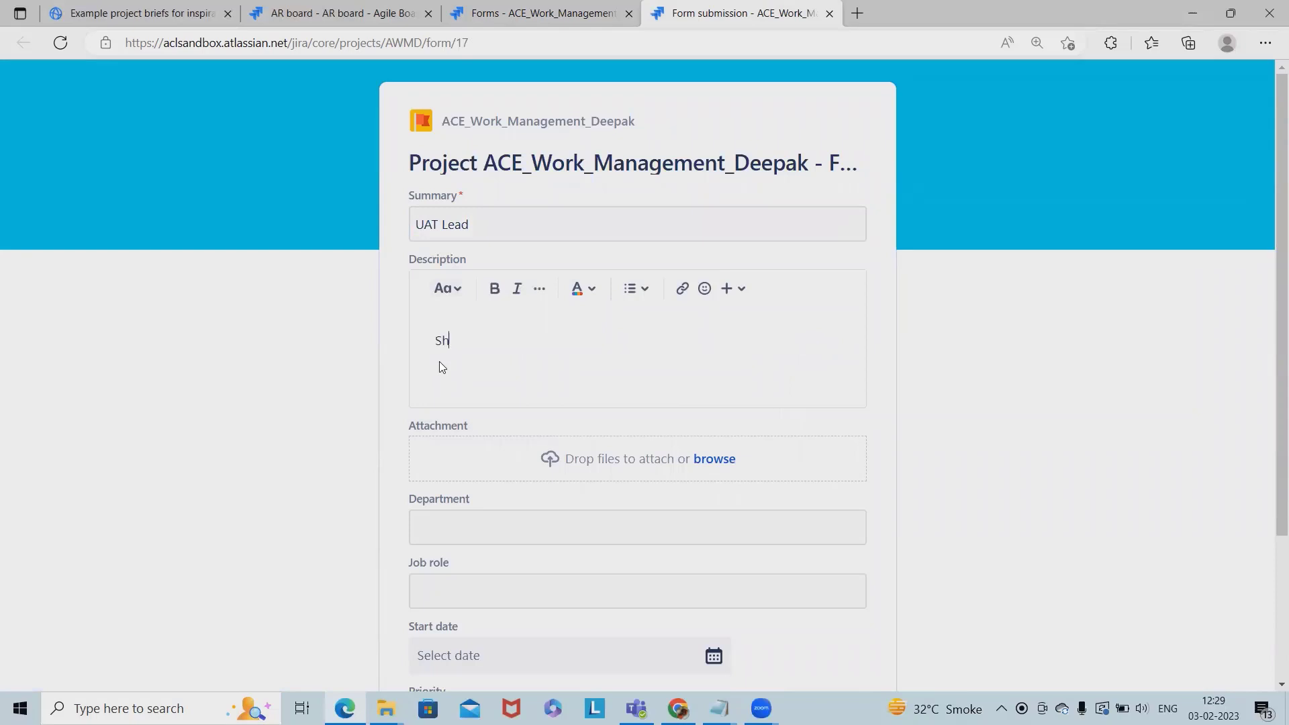
{"action": "type", "text": "ould have 5+ years of Experi"}
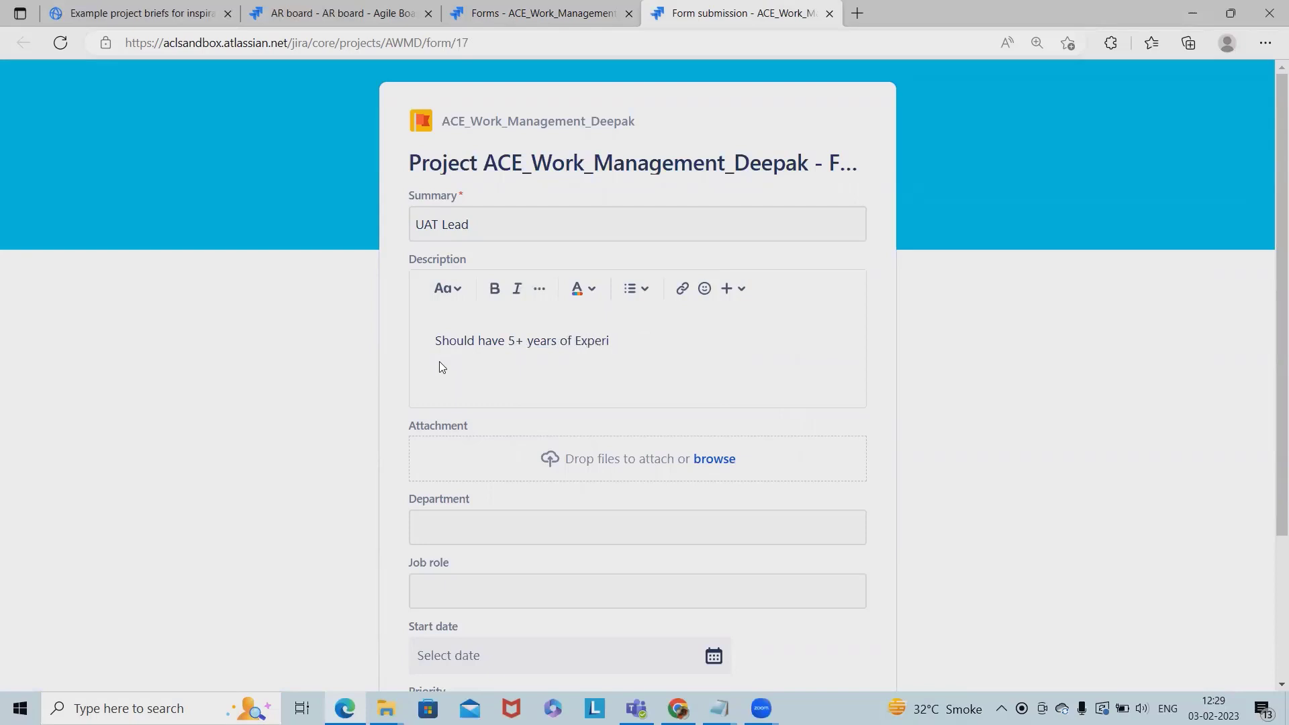
{"action": "type", "text": "nce"}
{"action": "key", "text": "Return"}
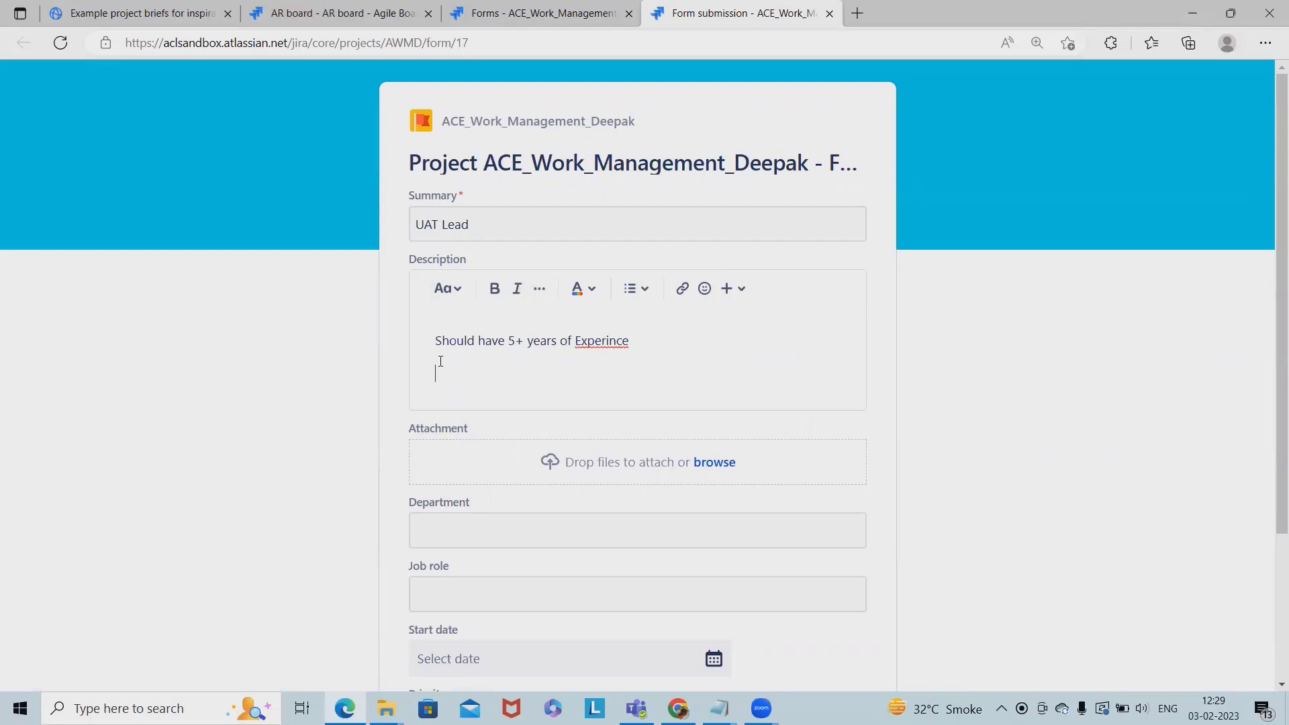
{"action": "type", "text": "QA knowledge"}
{"action": "key", "text": "Return"}
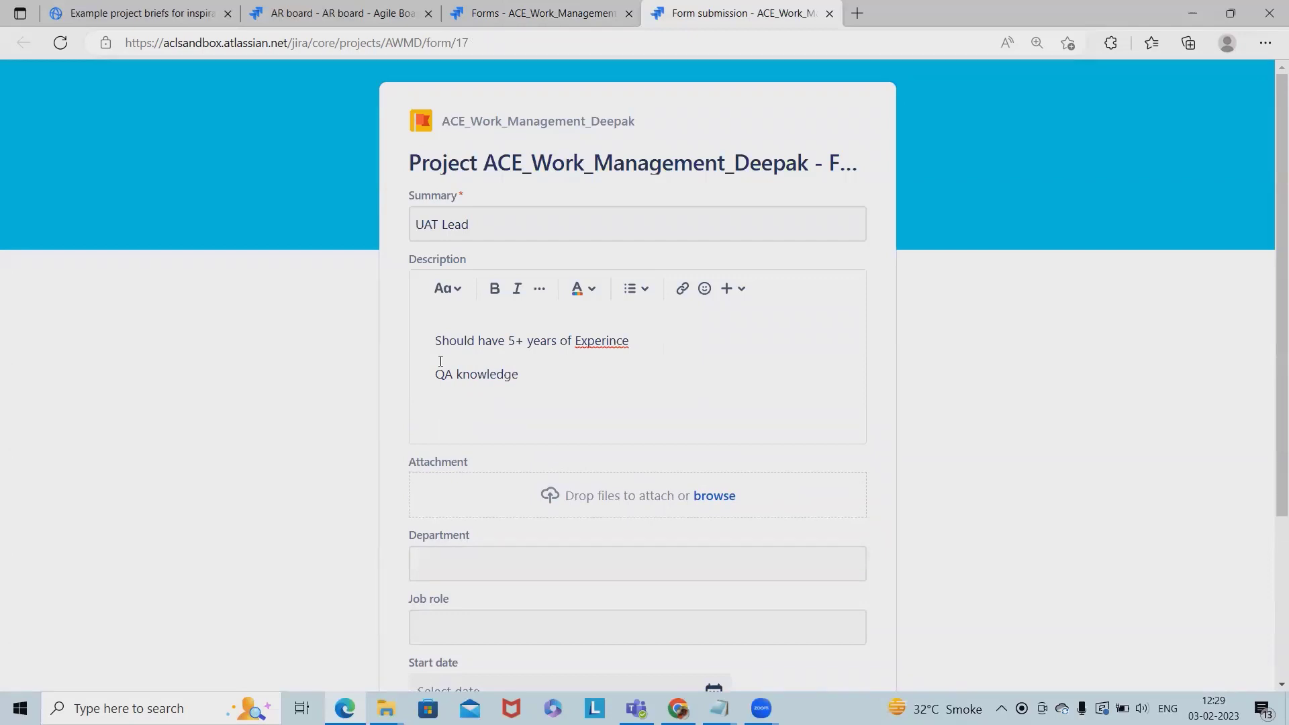
{"action": "type", "text": "BFSI Domain"}
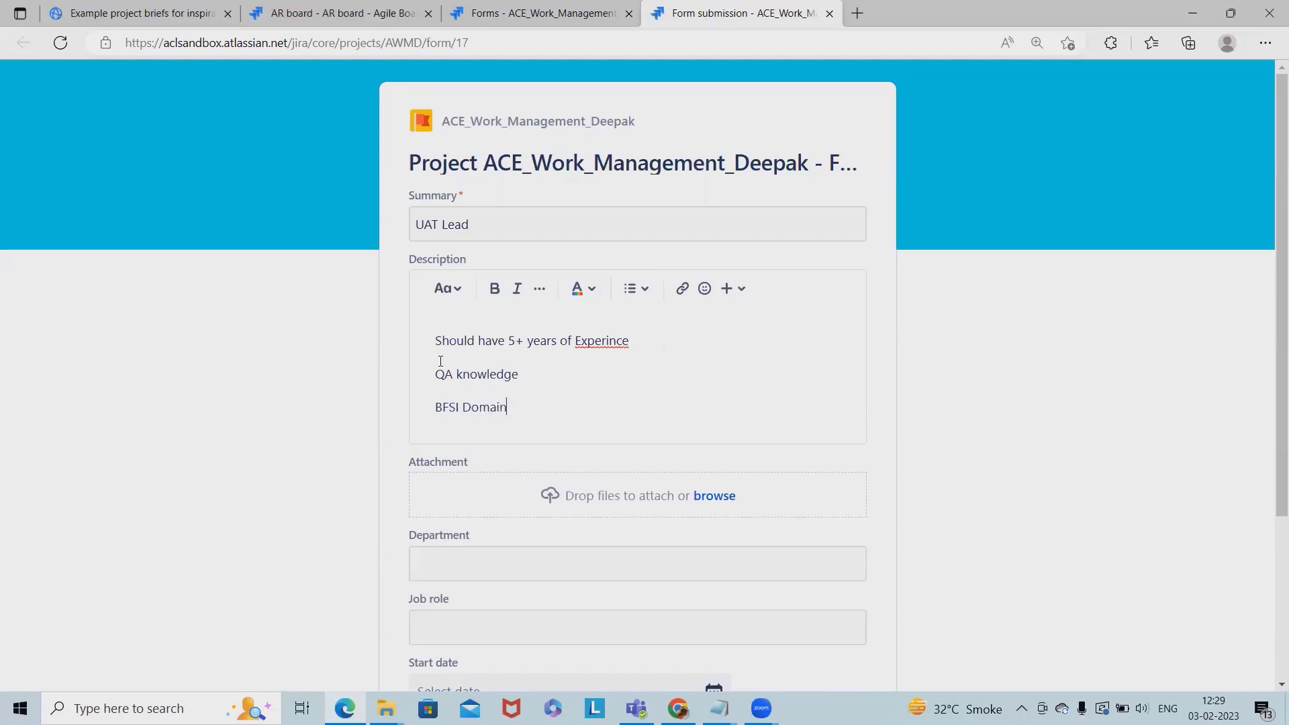
Set Department to QA, Job role to UAT Lead and Start date to 28 February 2023.
{"action": "scroll", "coordinate": [513, 486], "scroll_direction": "down", "scroll_amount": 3}
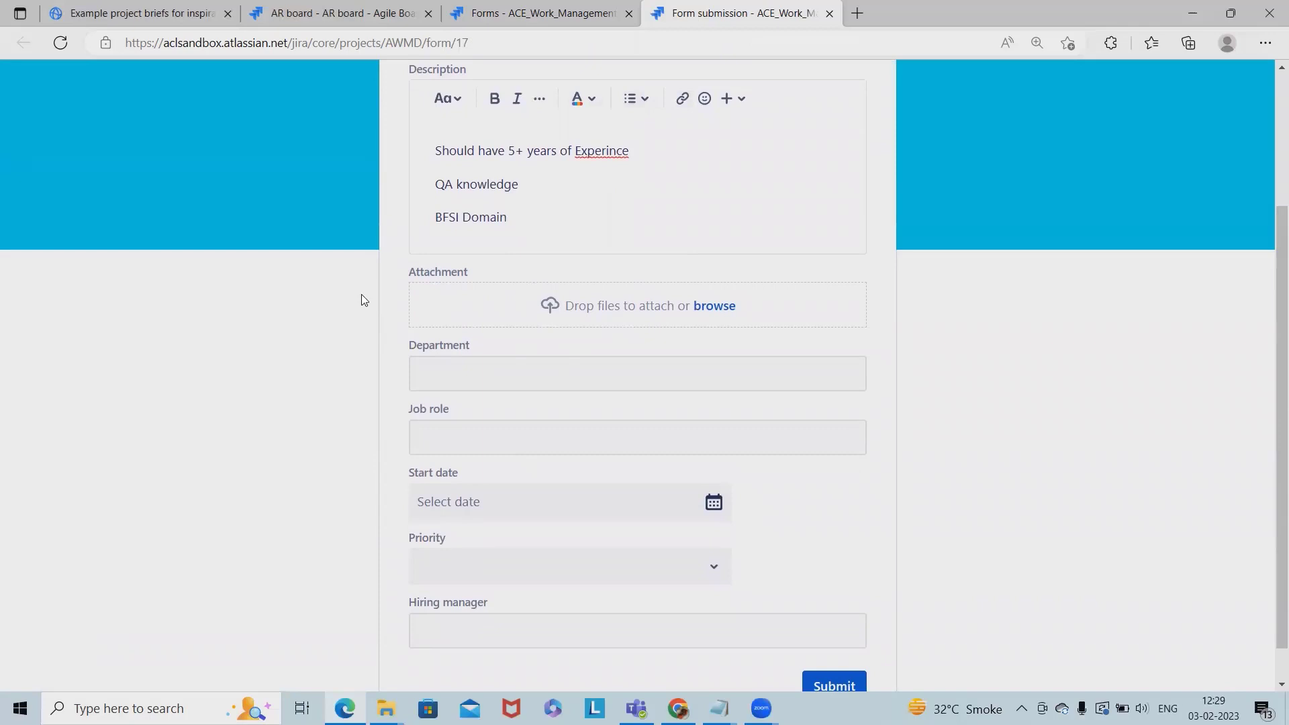
{"action": "left_click", "coordinate": [474, 379]}
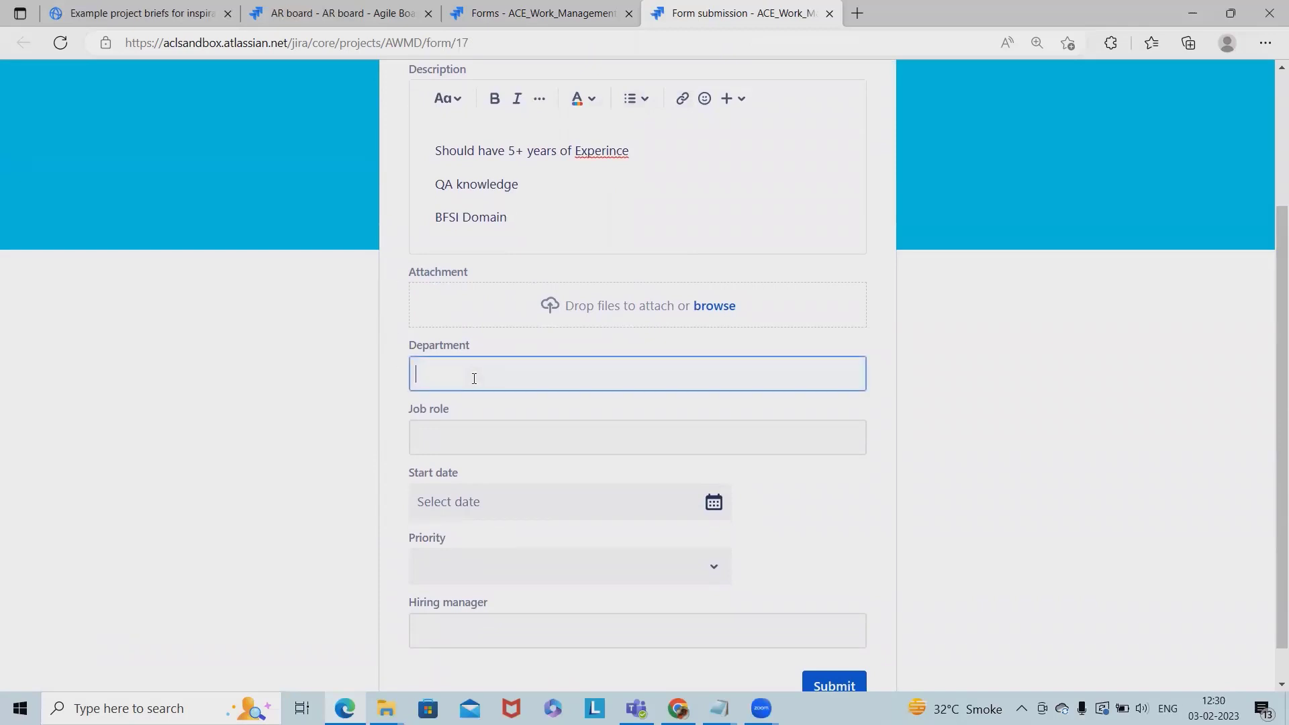
{"action": "type", "text": "QA"}
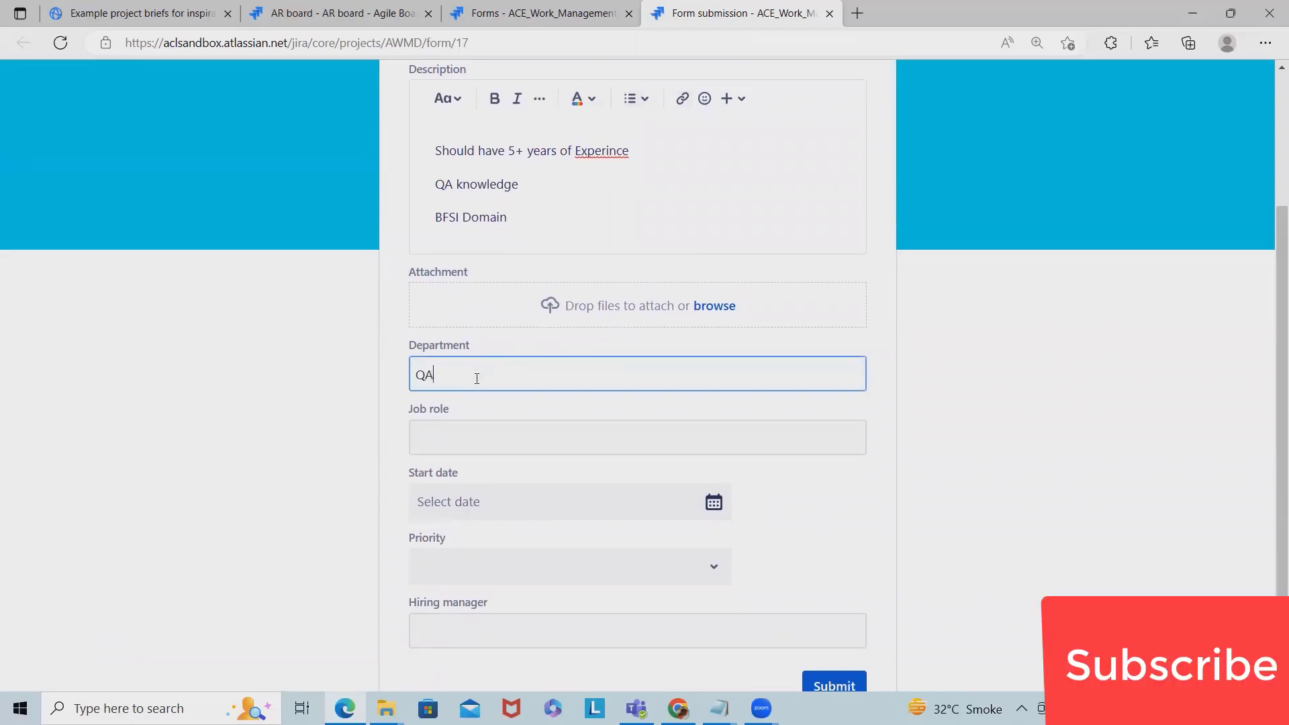
{"action": "left_click", "coordinate": [509, 424]}
{"action": "type", "text": "UA"}
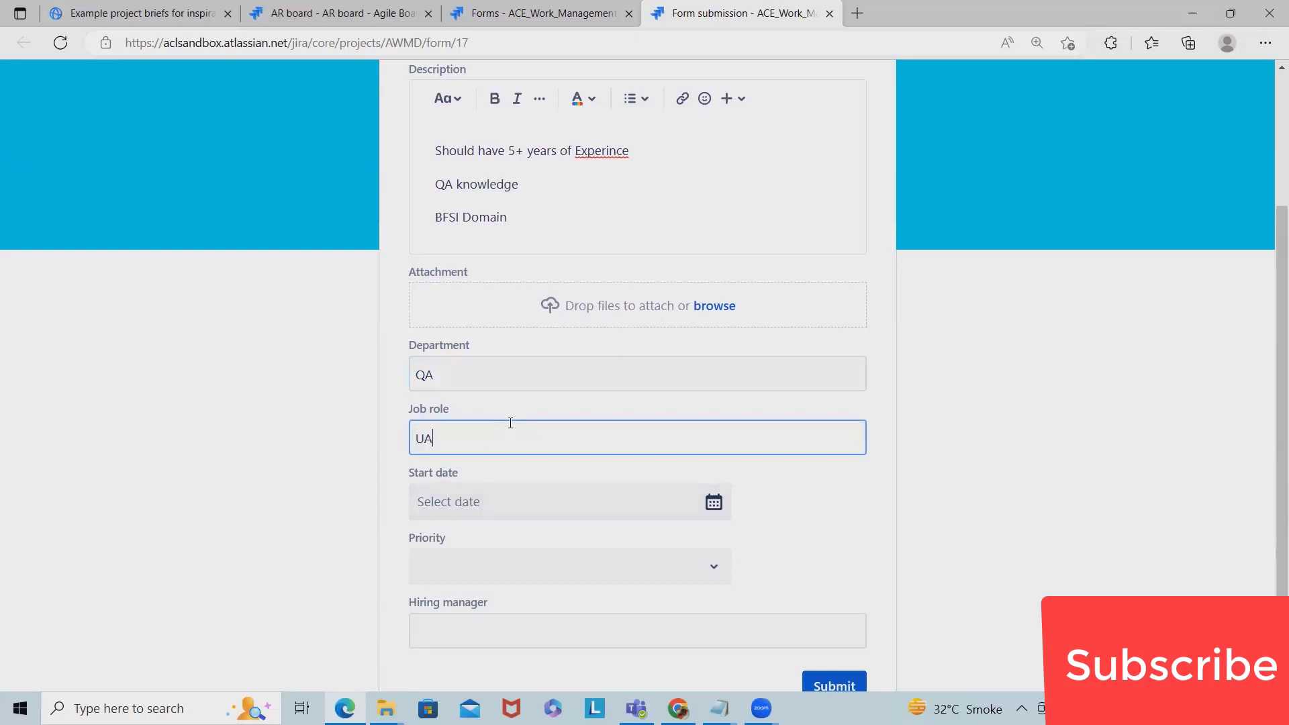
{"action": "type", "text": "T Lead"}
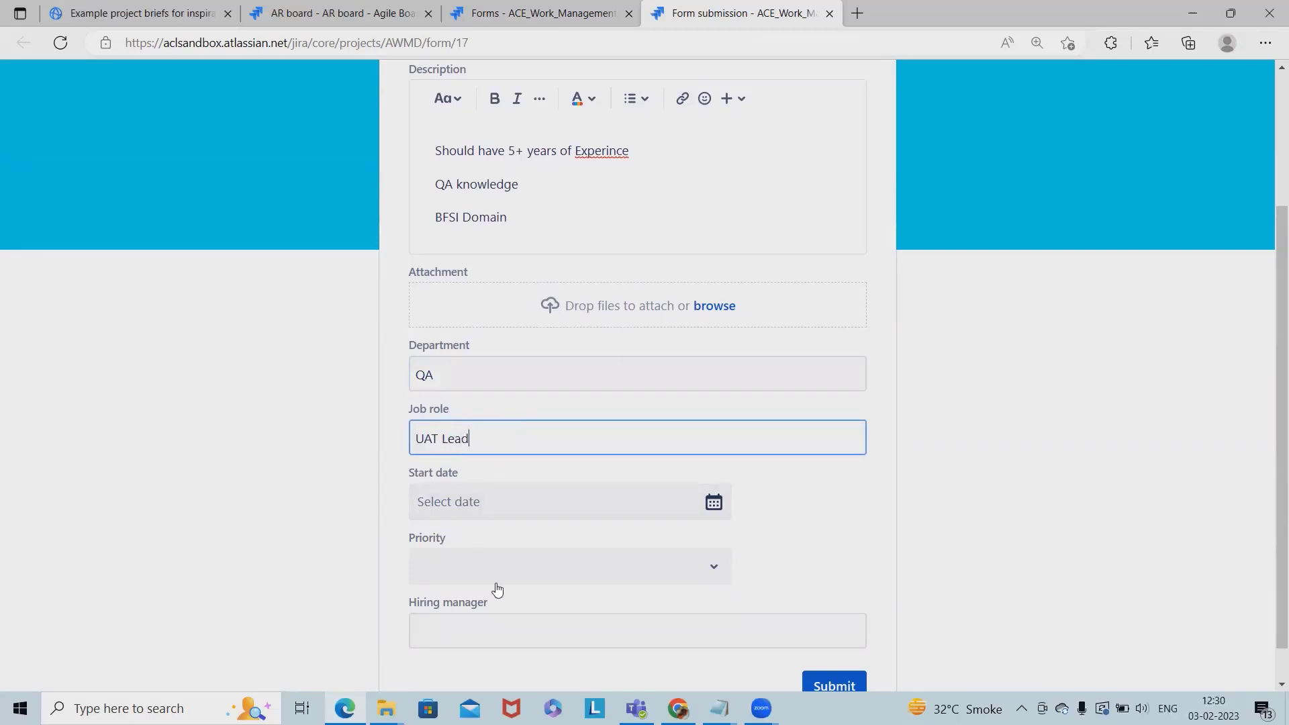
{"action": "left_click", "coordinate": [597, 503]}
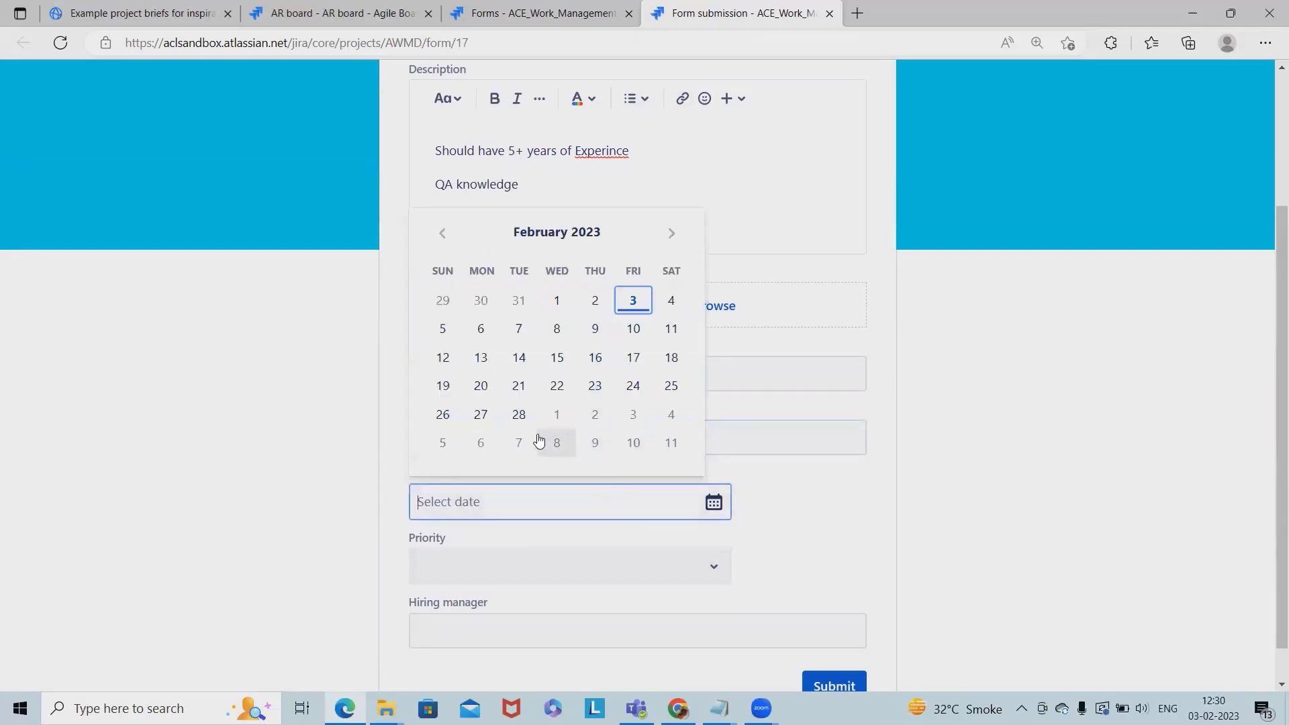
{"action": "left_click", "coordinate": [519, 414]}
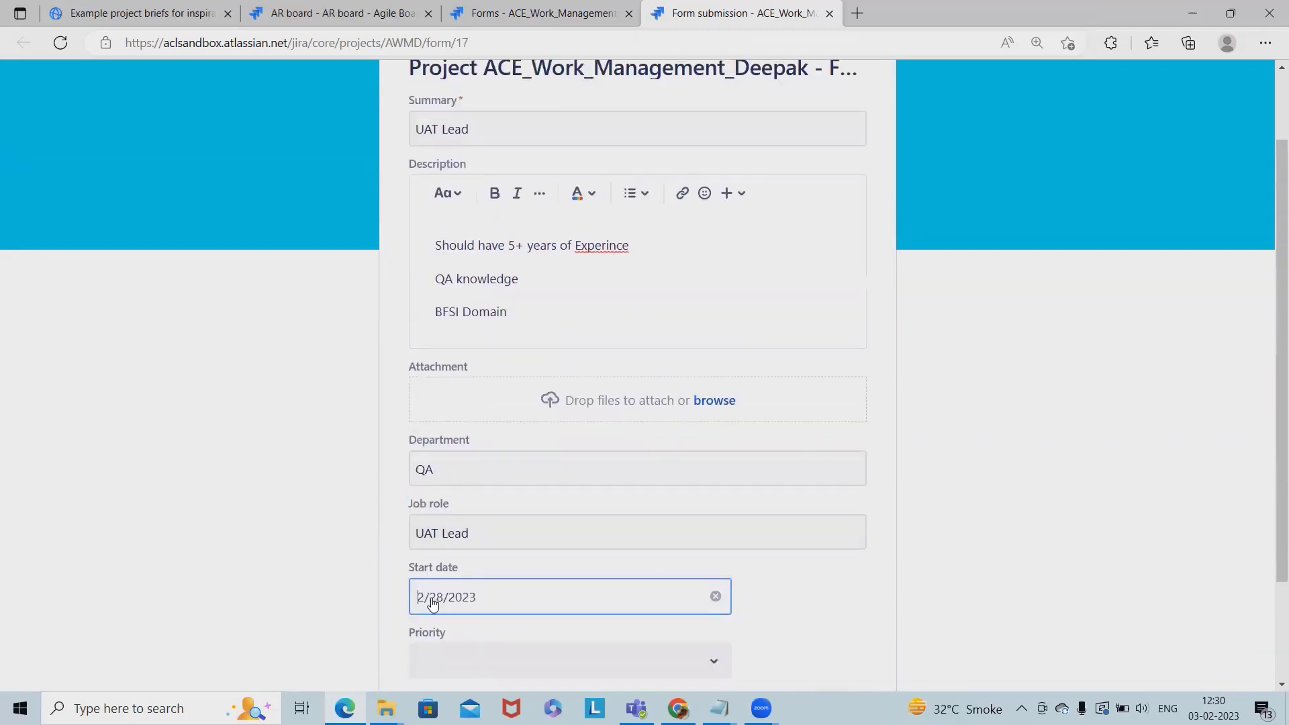
Set priority to Highest, enter the hiring manager's name, and submit the request.
{"action": "scroll", "coordinate": [451, 560], "scroll_direction": "down", "scroll_amount": 2}
{"action": "left_click", "coordinate": [604, 527]}
{"action": "left_click", "coordinate": [470, 574]}
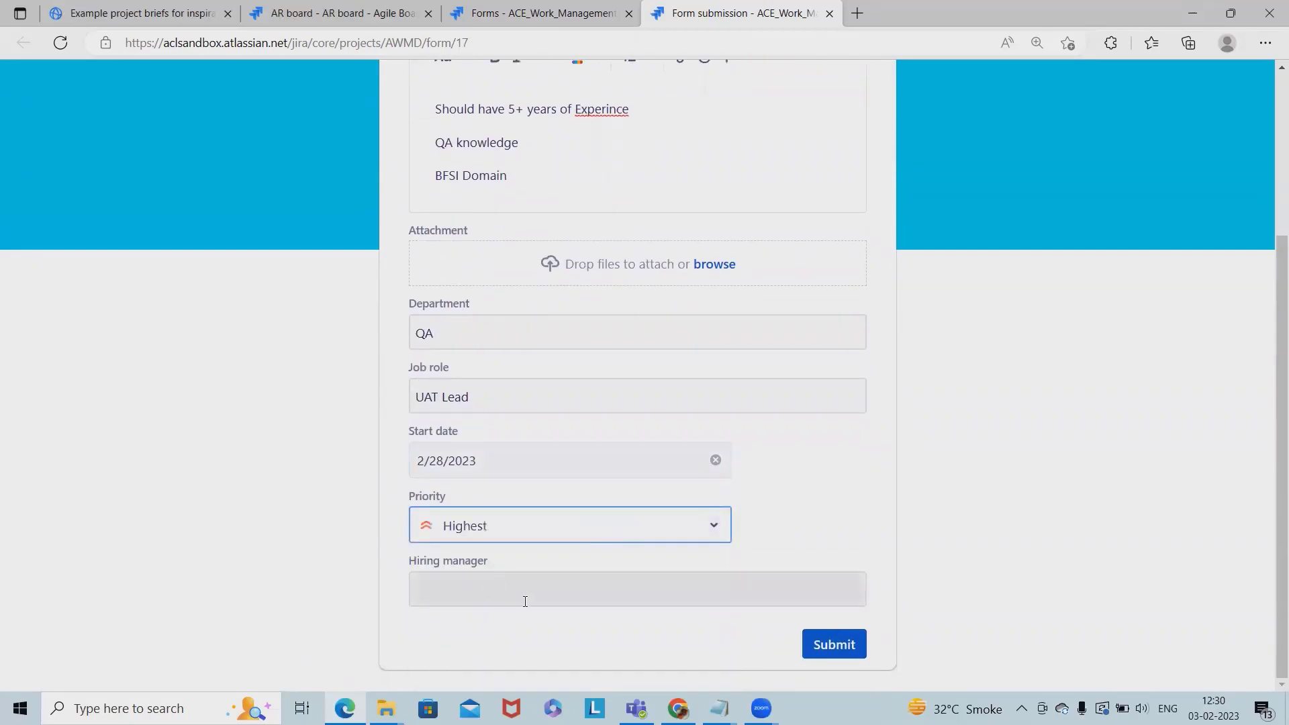
{"action": "left_click", "coordinate": [529, 599]}
{"action": "type", "text": "Deepak"}
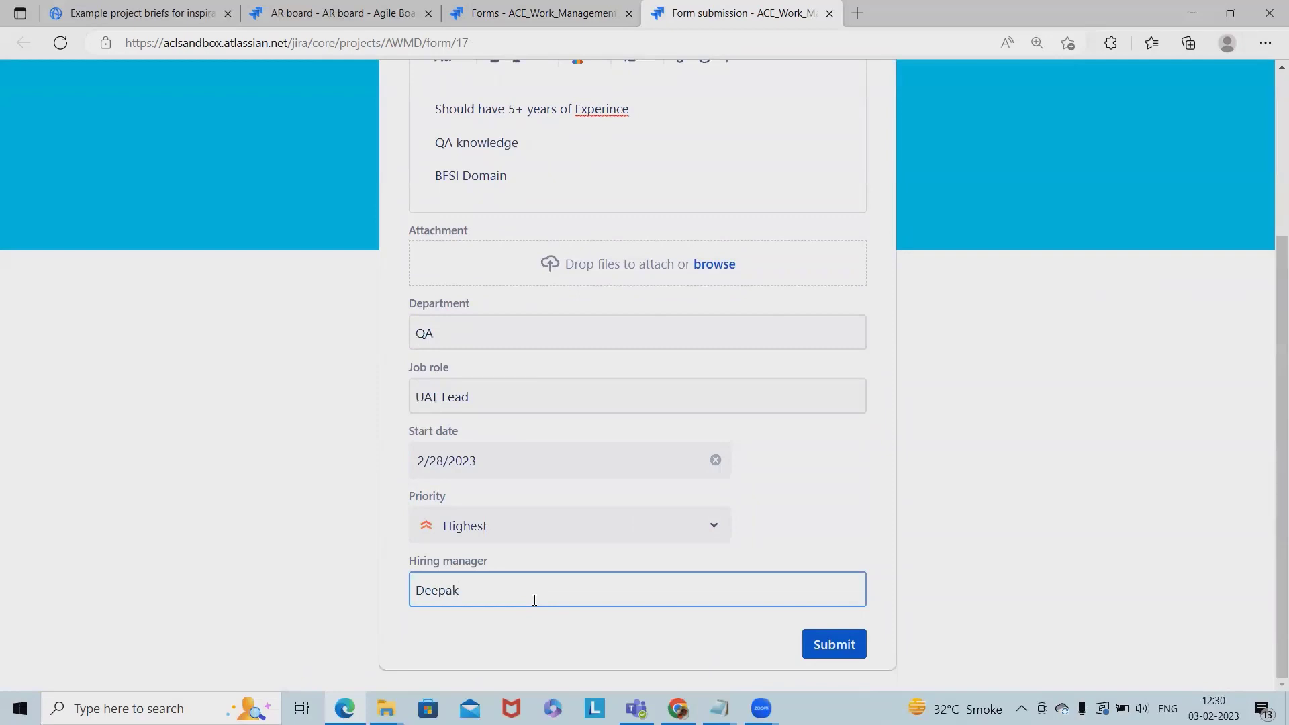
{"action": "key", "text": "Return"}
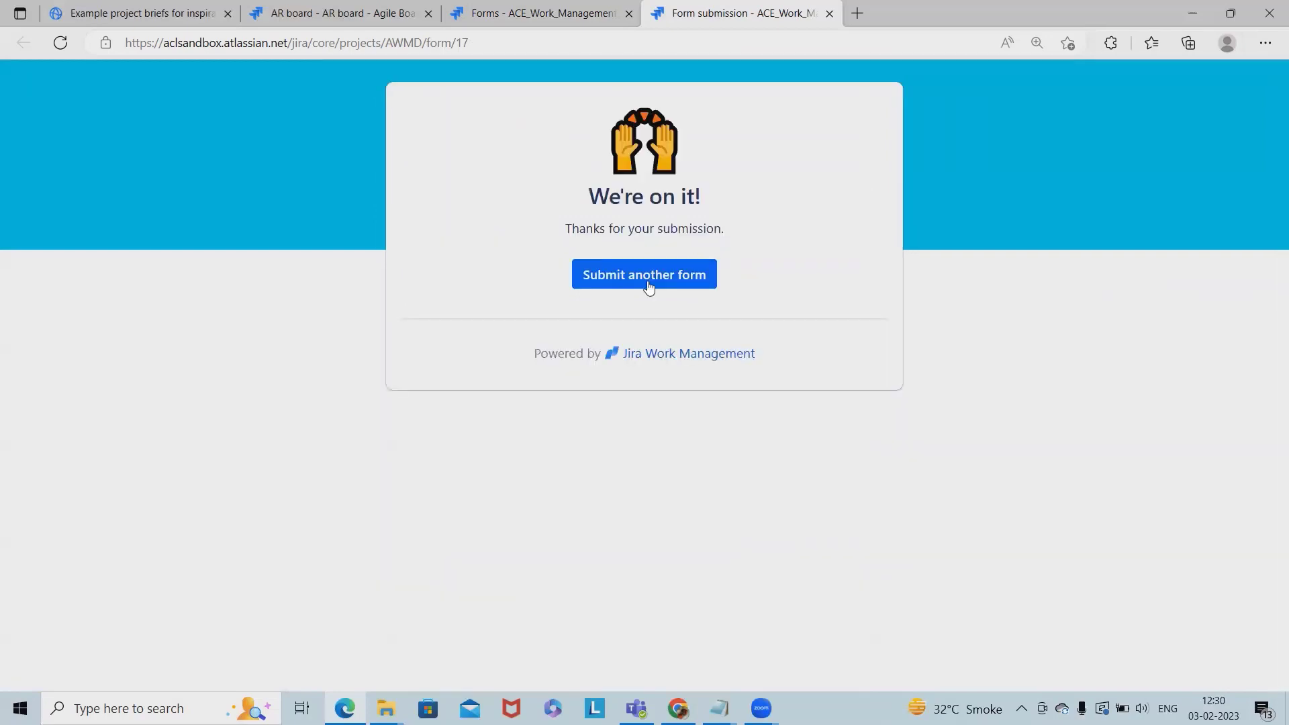
Start another submission with Summary 'IT Manager' and move to the description.
{"action": "left_click", "coordinate": [648, 286]}
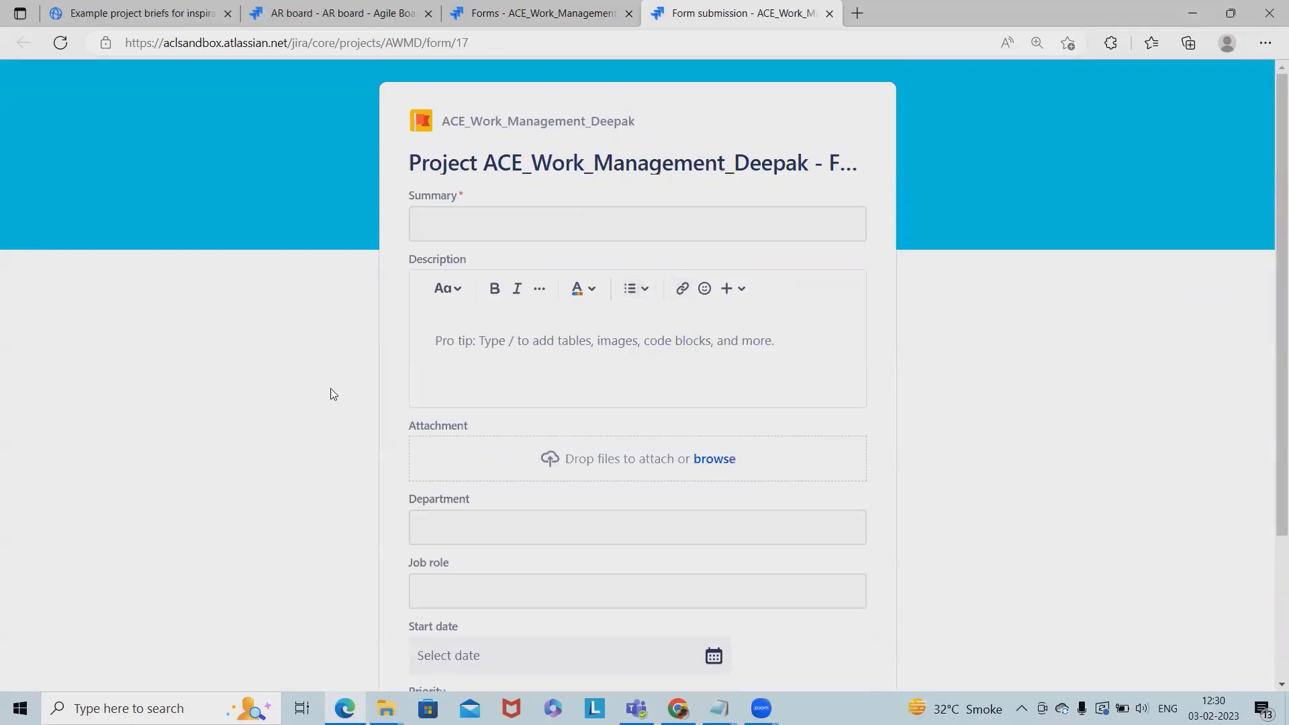
{"action": "left_click", "coordinate": [547, 230]}
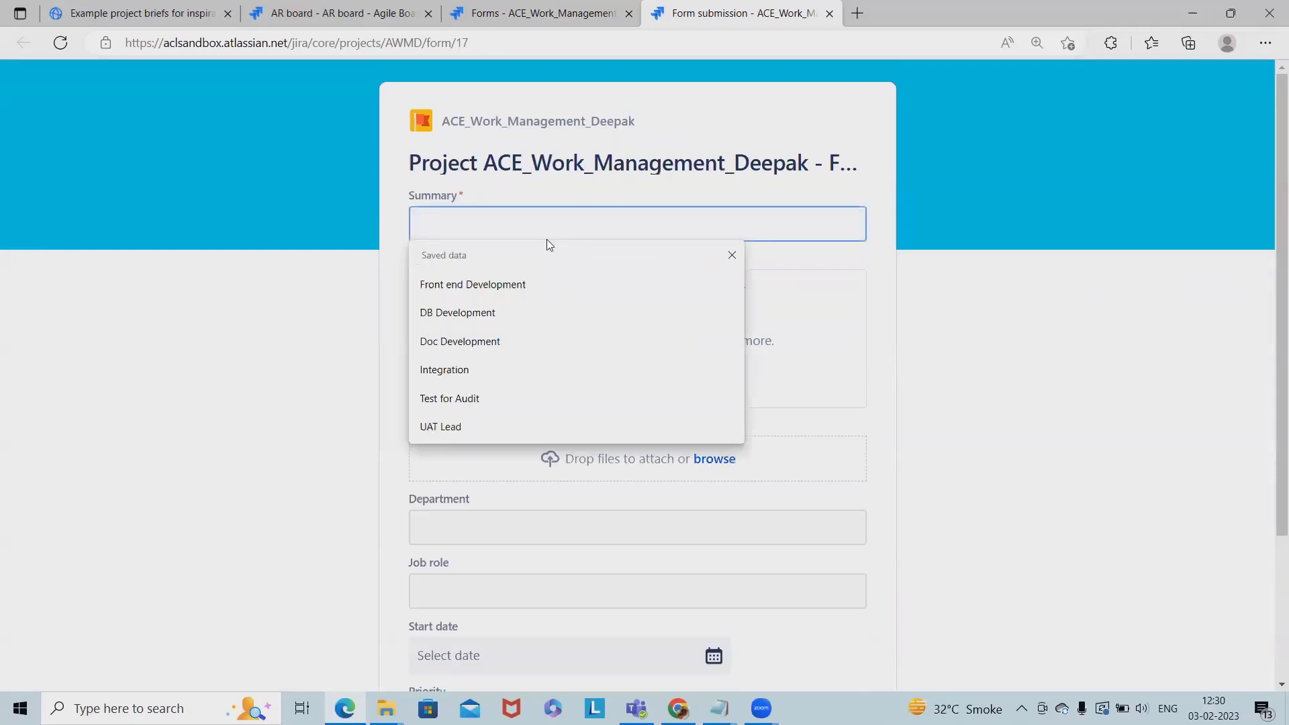
{"action": "type", "text": "IT"}
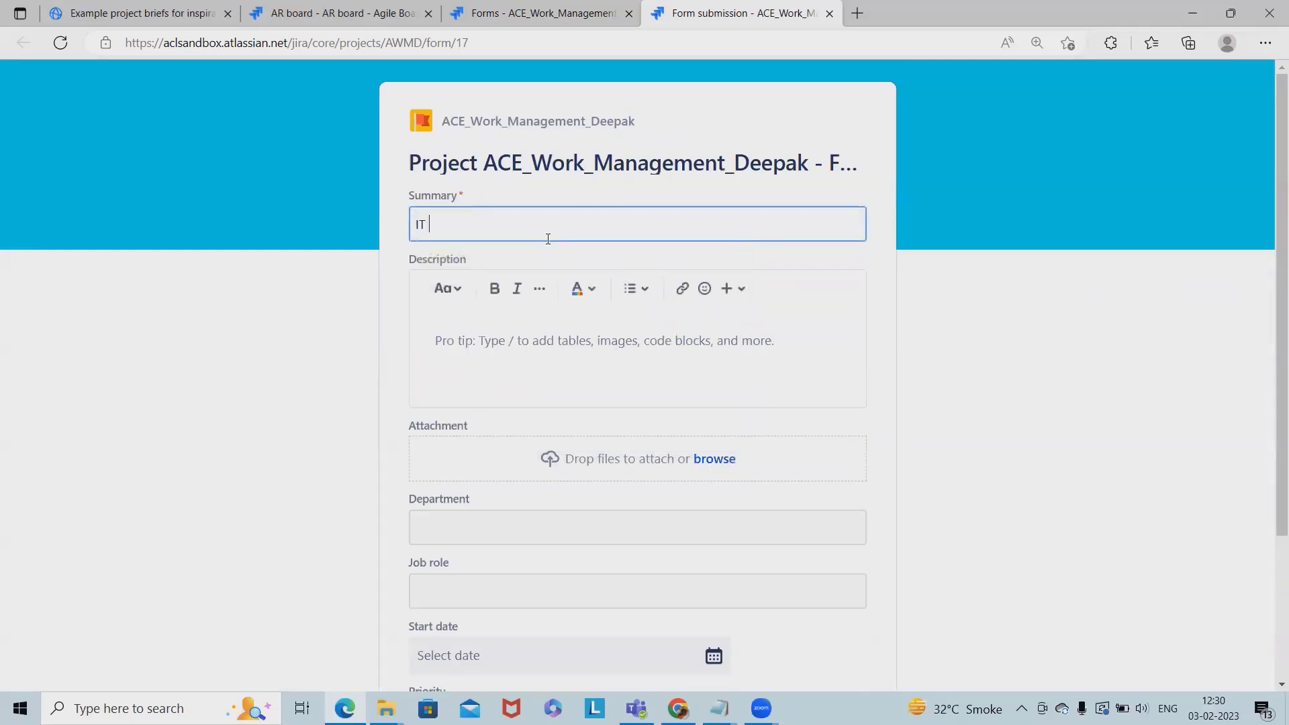
{"action": "type", "text": " Manager"}
{"action": "left_click", "coordinate": [555, 331]}
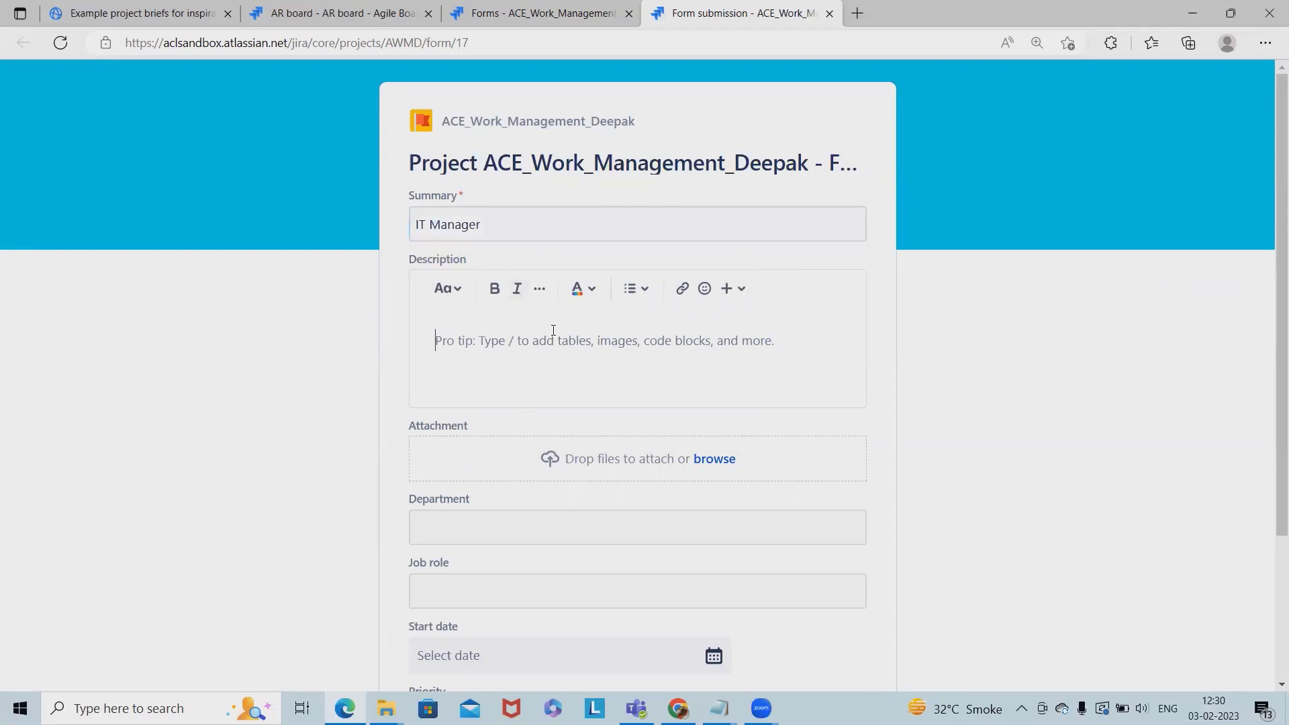
{"action": "type", "text": "IT Manager"}
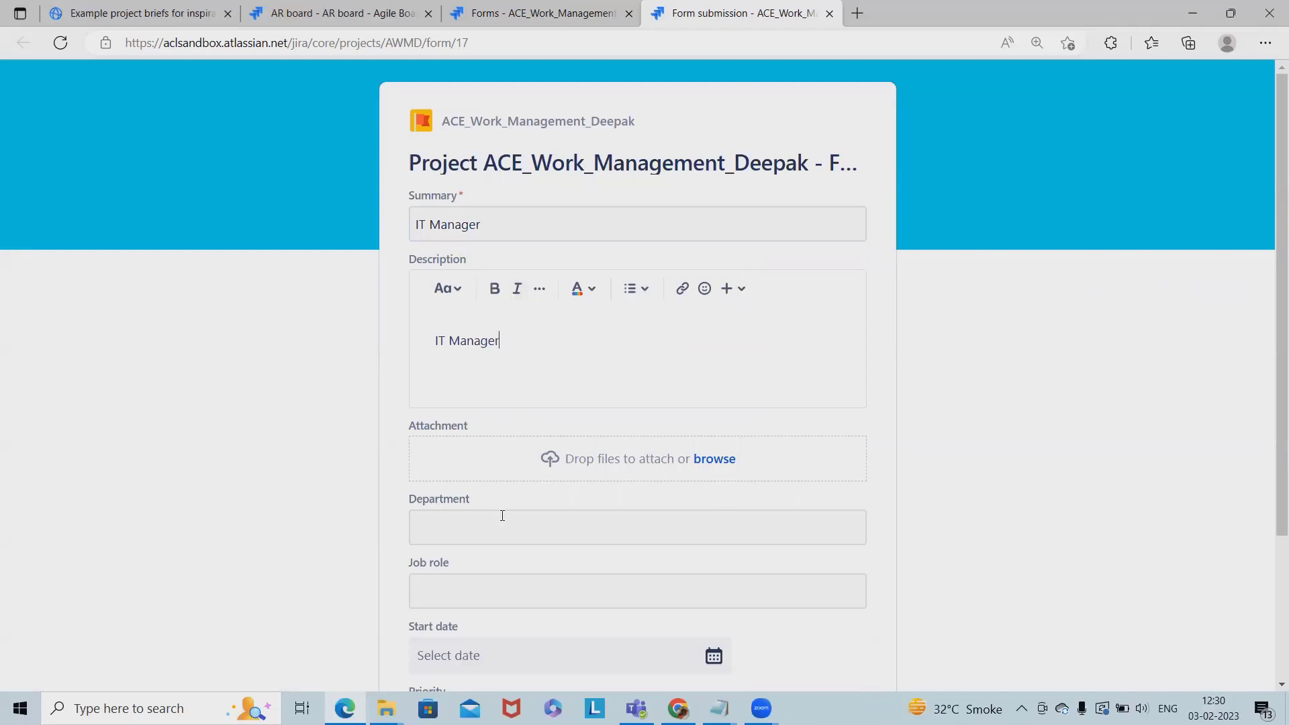
Set Department to IT, Job role to IT Manager and Start date to February 15.
{"action": "scroll", "coordinate": [502, 515], "scroll_direction": "down", "scroll_amount": 3}
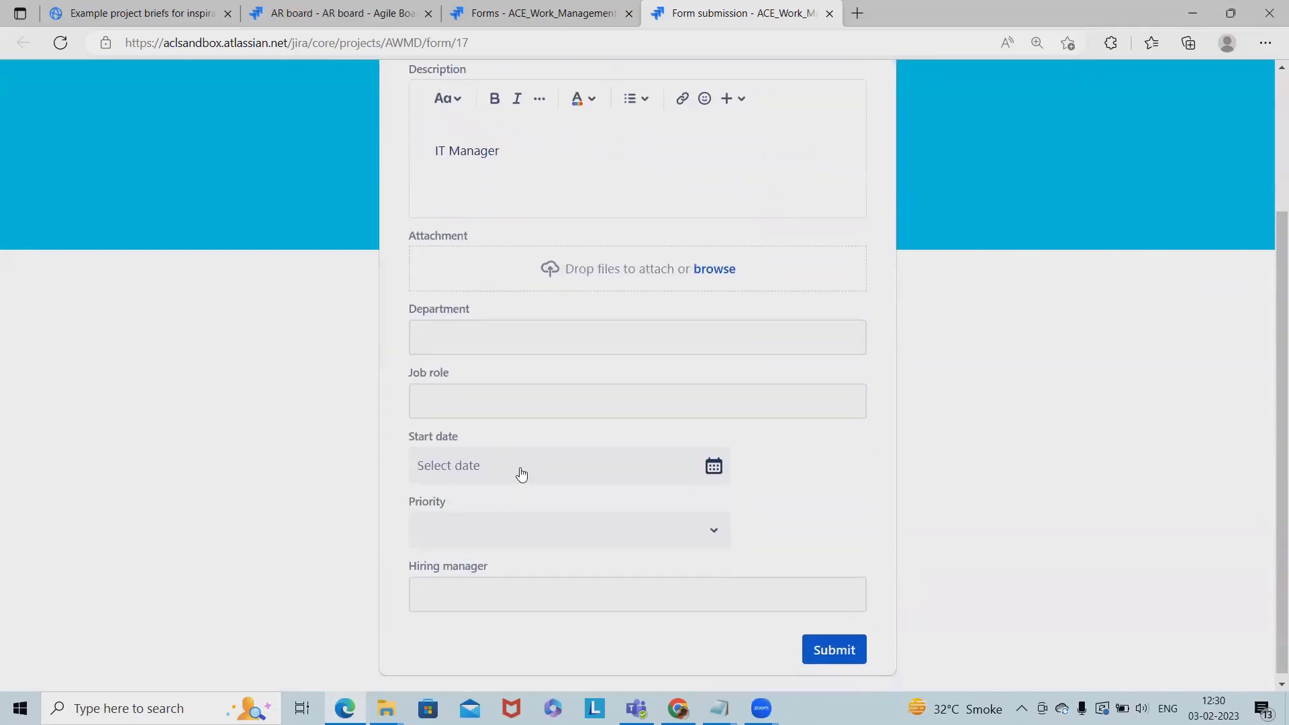
{"action": "left_click", "coordinate": [526, 339]}
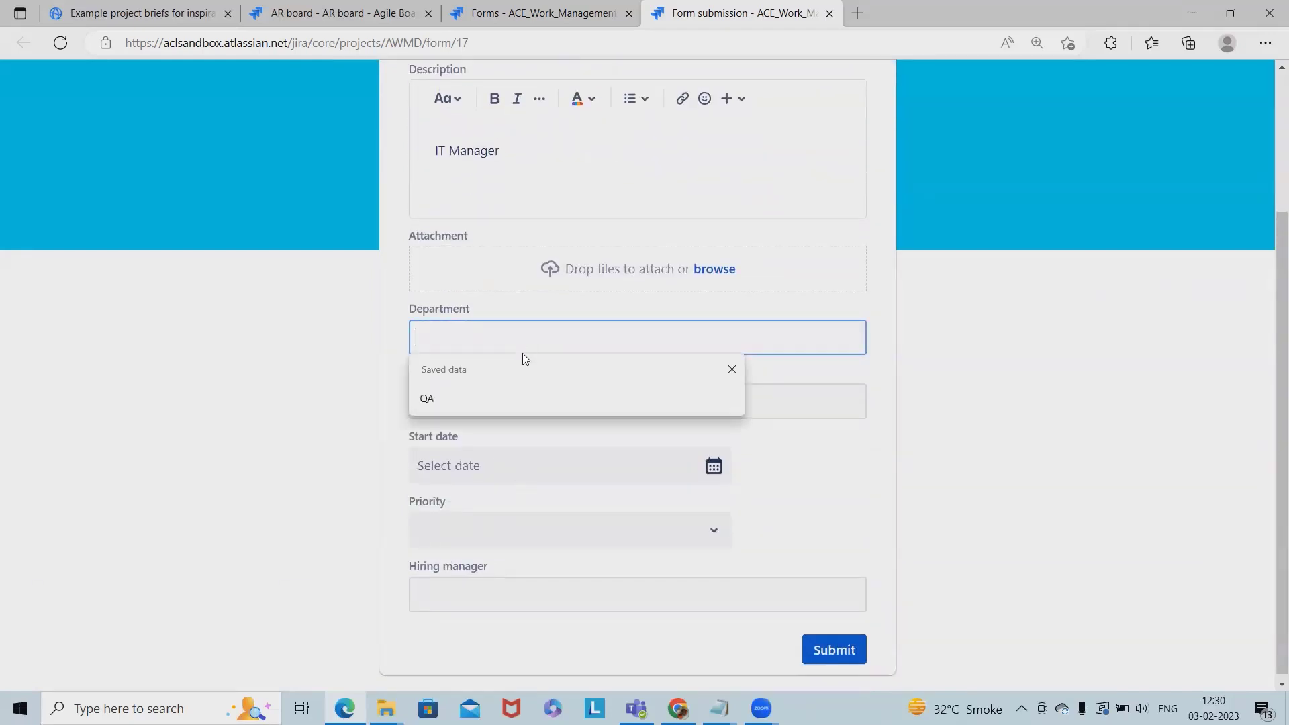
{"action": "type", "text": "IT"}
{"action": "left_click", "coordinate": [541, 412]}
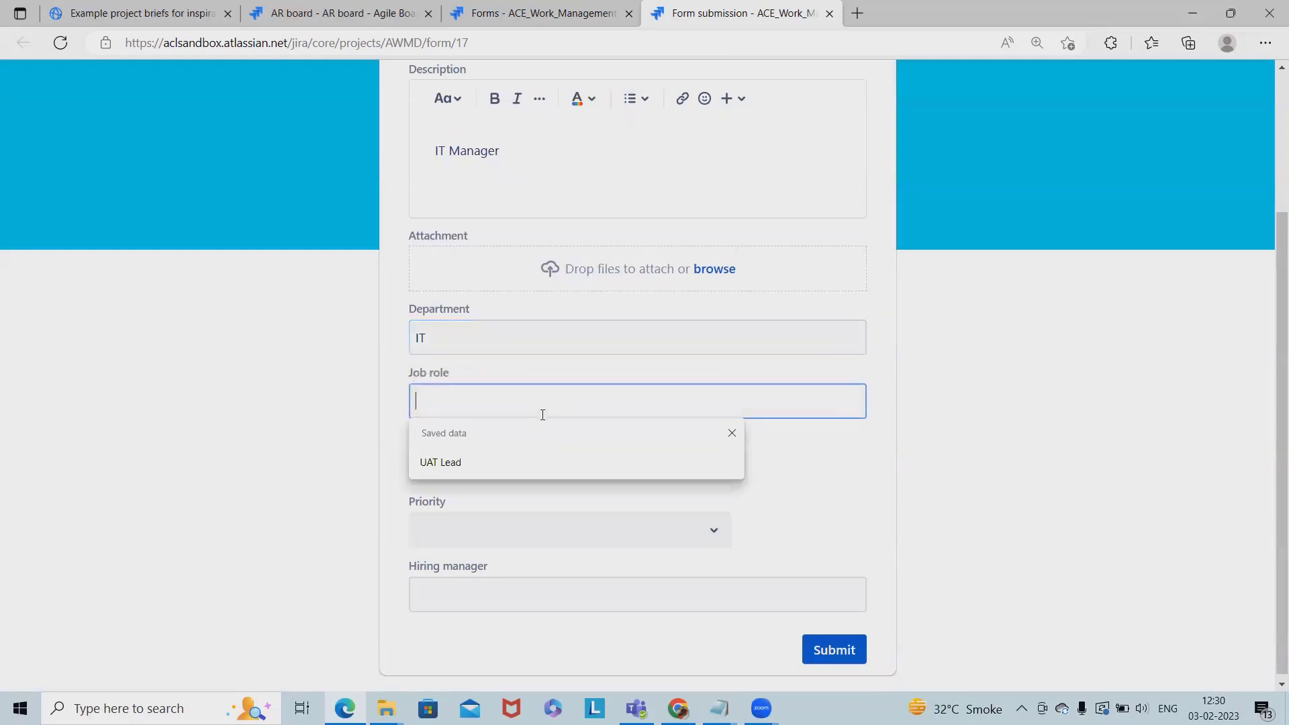
{"action": "type", "text": "IT Manager"}
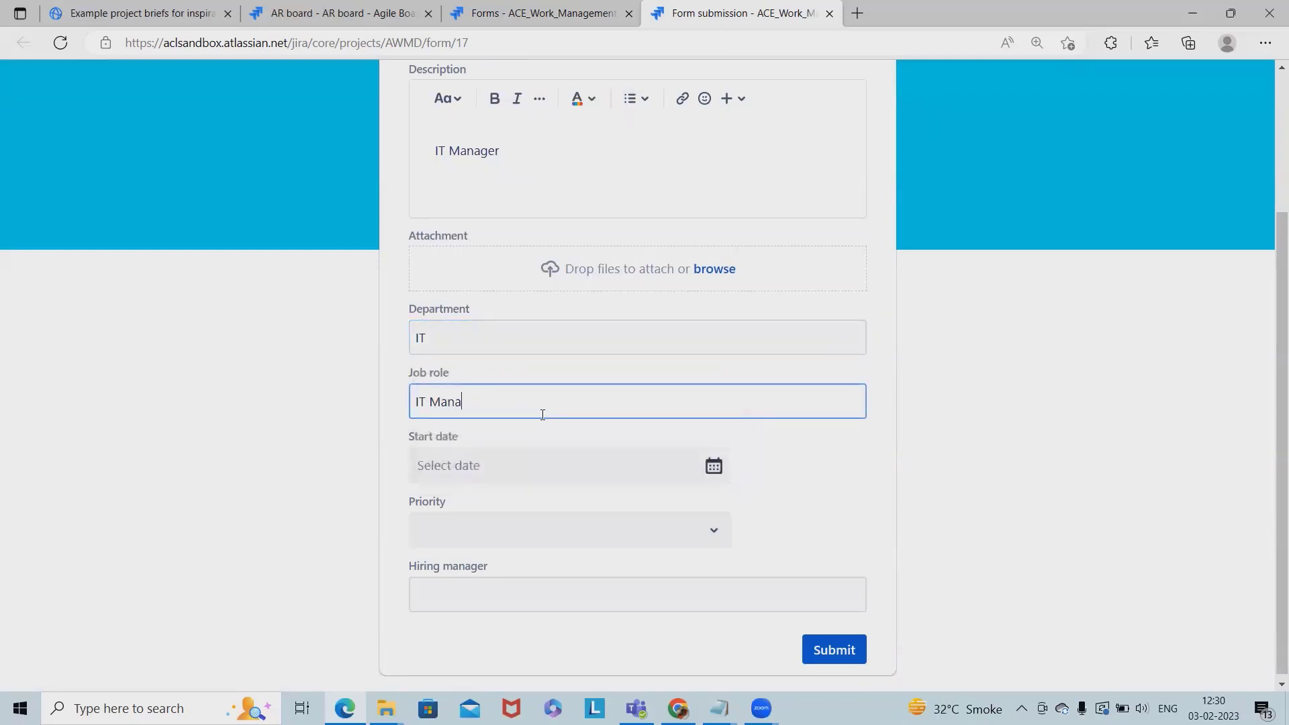
{"action": "left_click", "coordinate": [553, 463]}
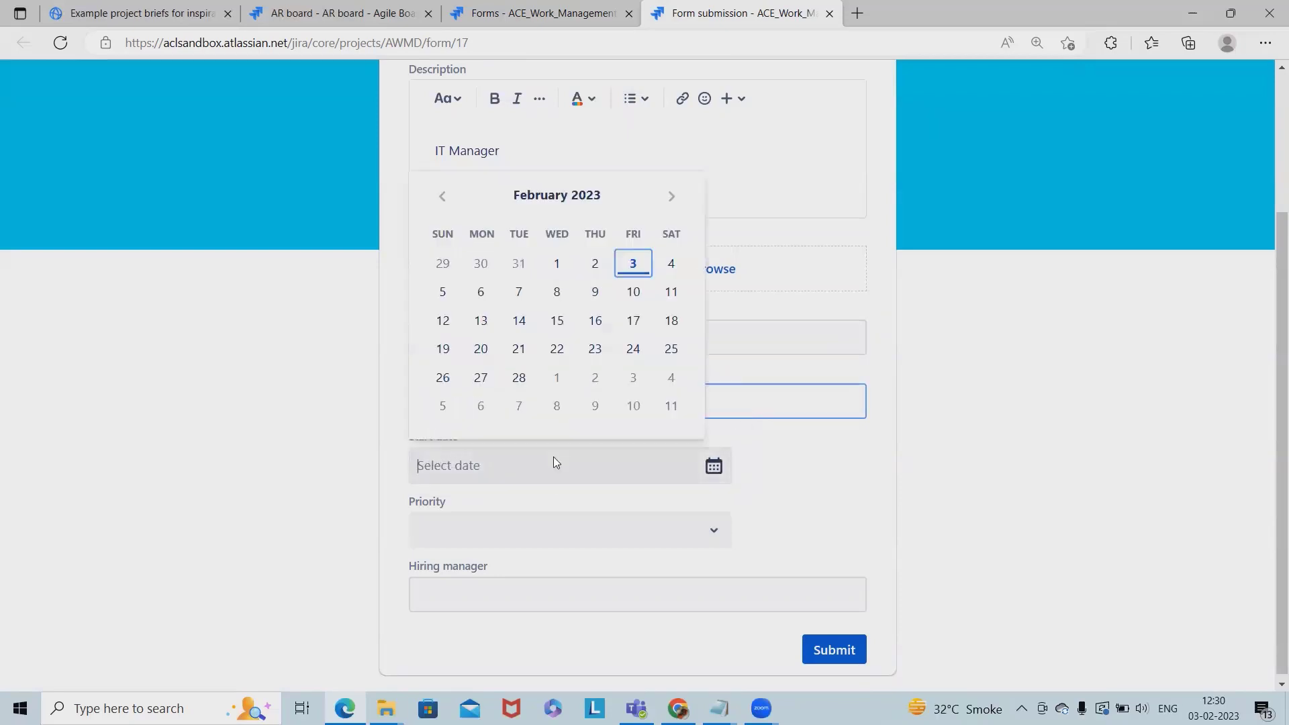
{"action": "left_click", "coordinate": [557, 322]}
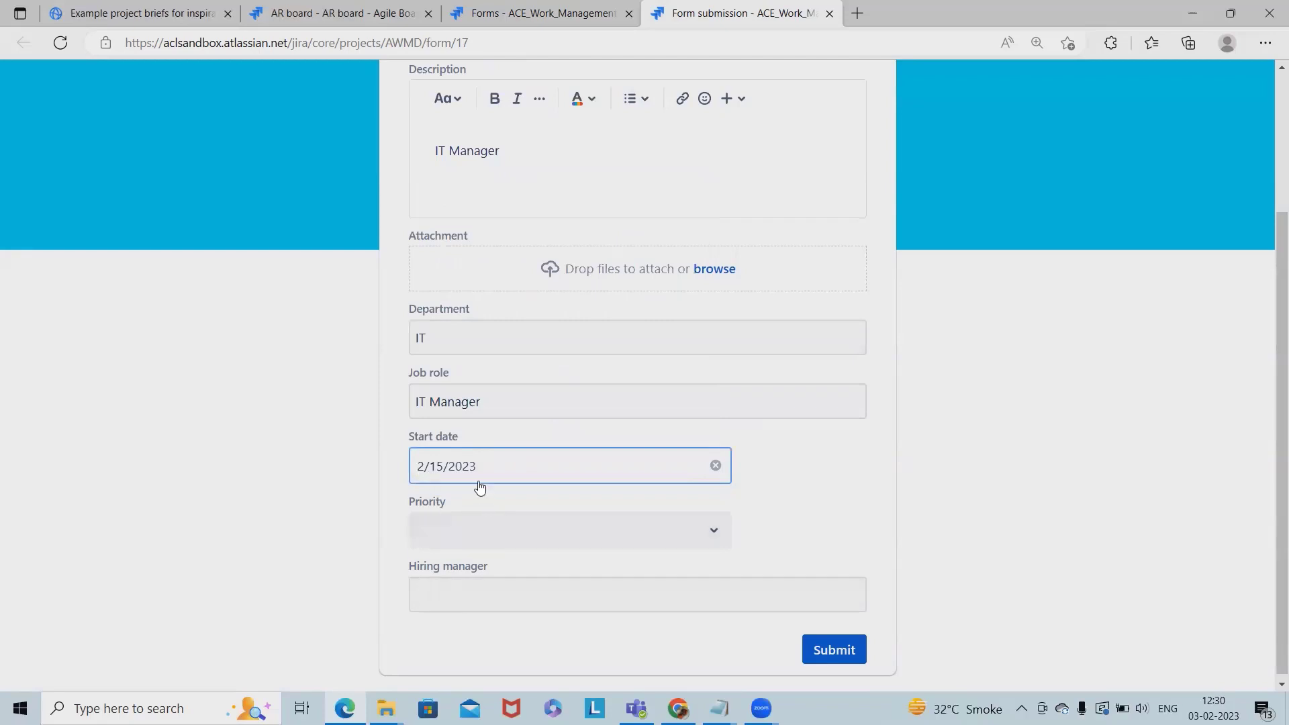
Set priority to Highest, dismiss autofill suggestions, and submit the form.
{"action": "left_click", "coordinate": [493, 533]}
{"action": "left_click", "coordinate": [492, 586]}
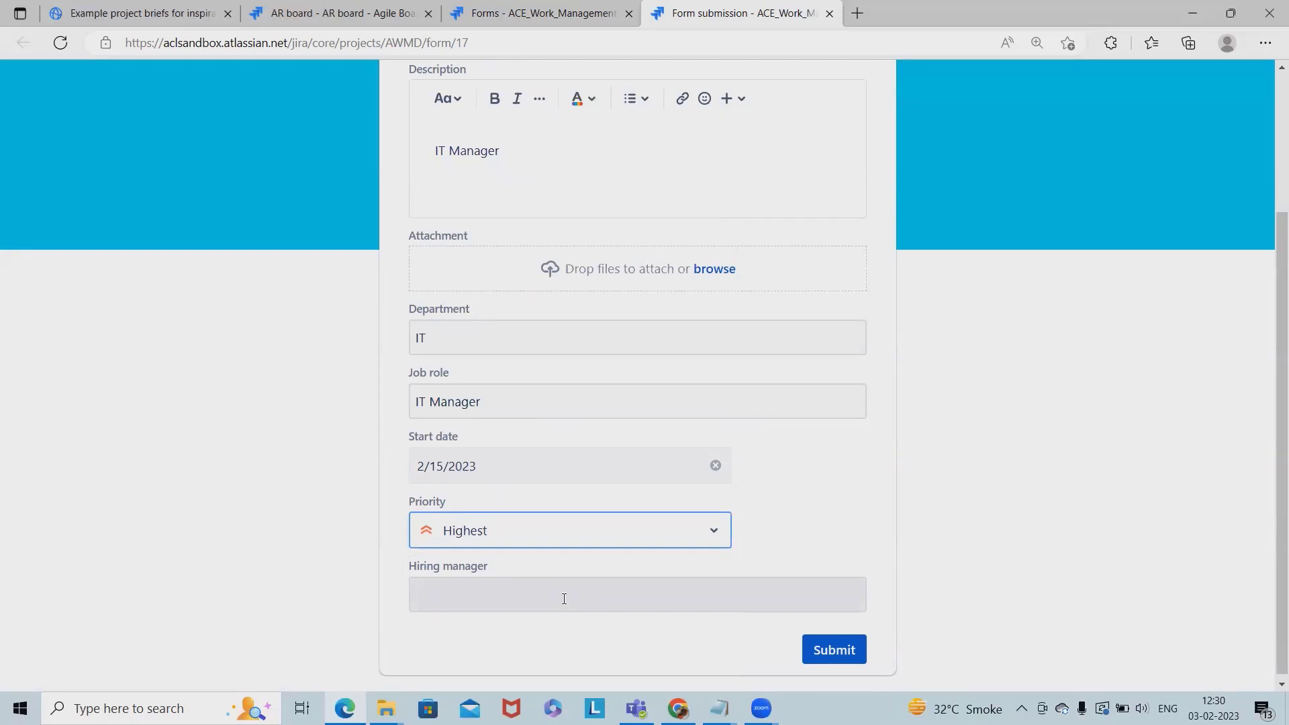
{"action": "left_click", "coordinate": [497, 596]}
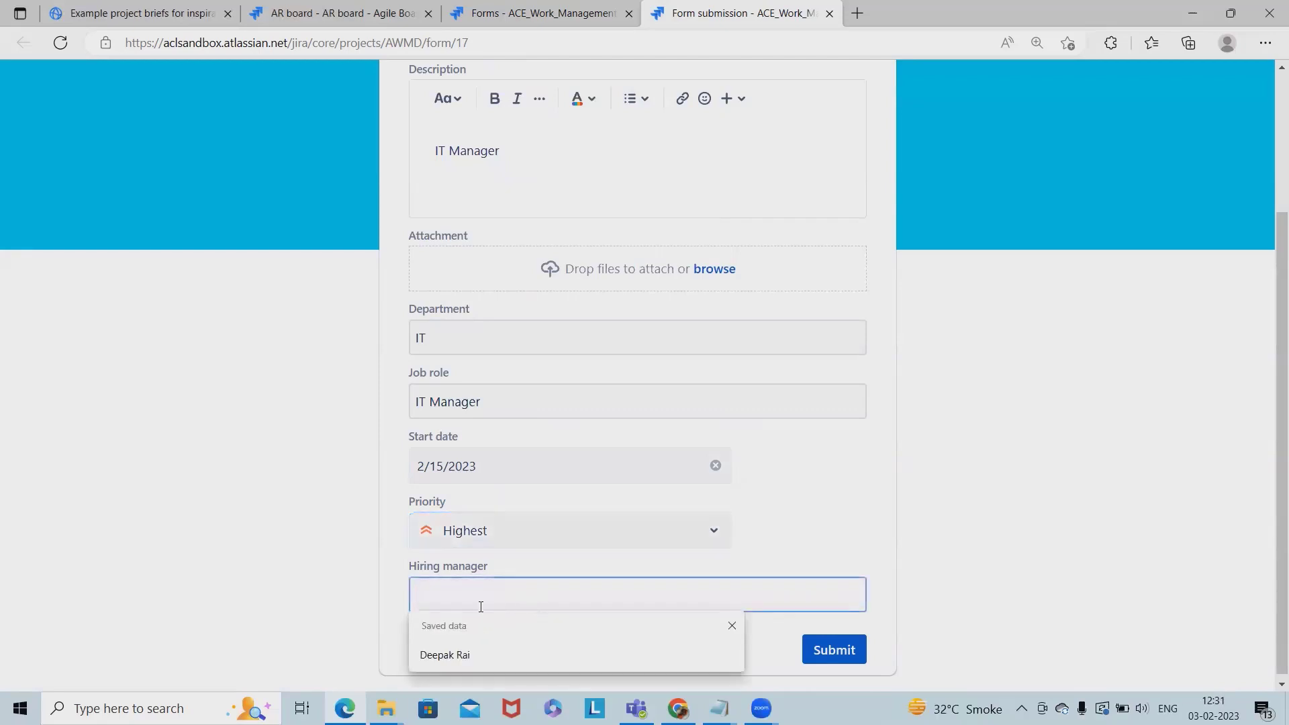
{"action": "left_click", "coordinate": [388, 599]}
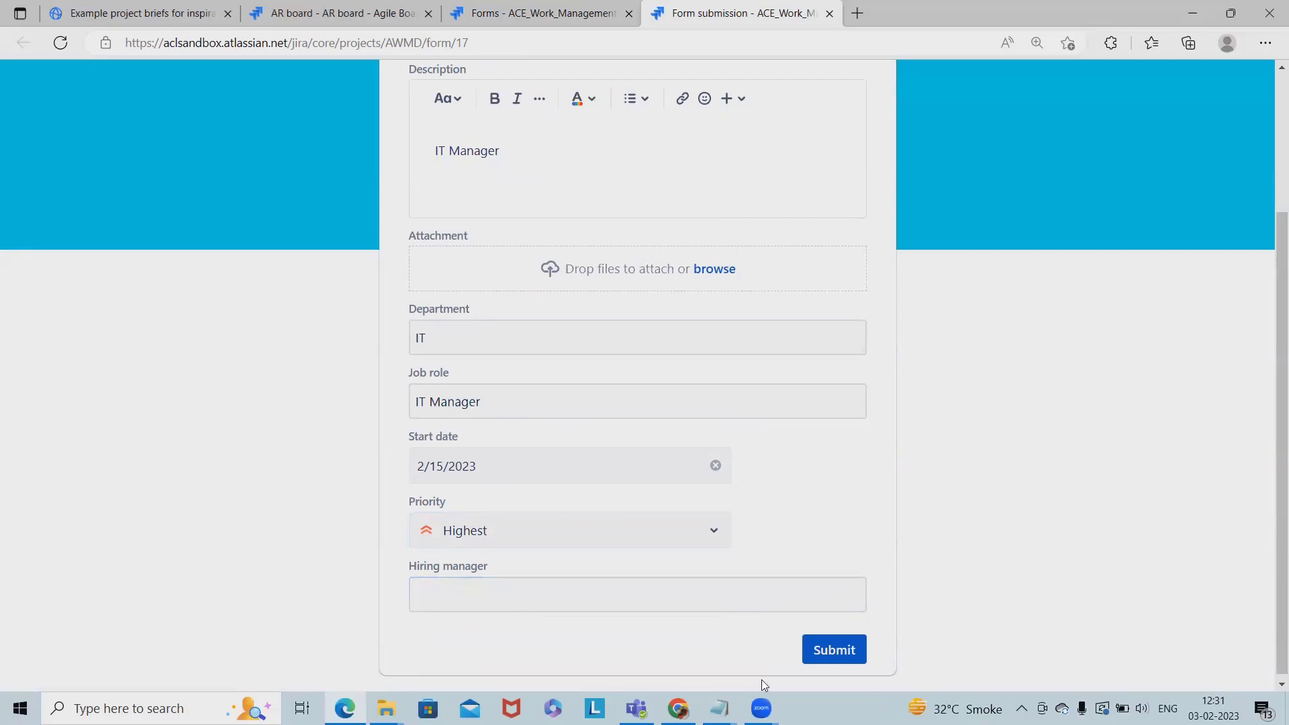
{"action": "left_click", "coordinate": [821, 649]}
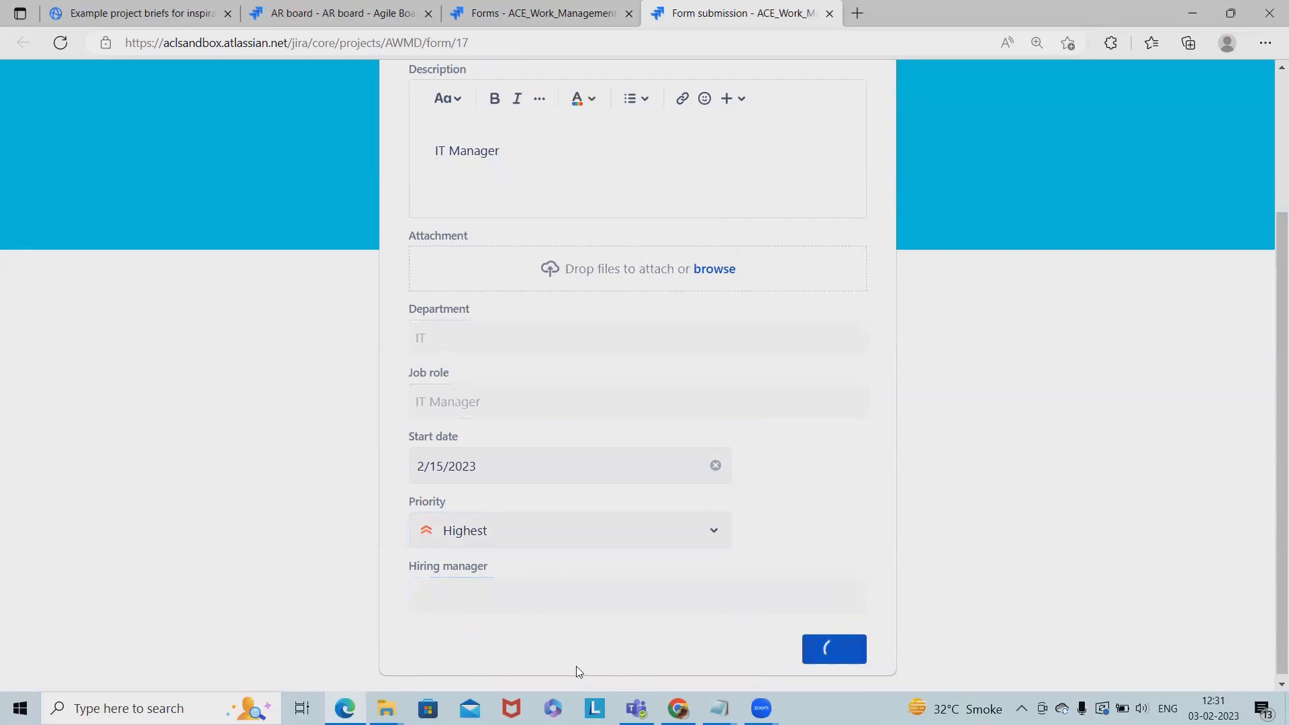
Switch to the hiring project's tab and open its board.
{"action": "left_click", "coordinate": [431, 25]}
{"action": "left_click", "coordinate": [411, 27]}
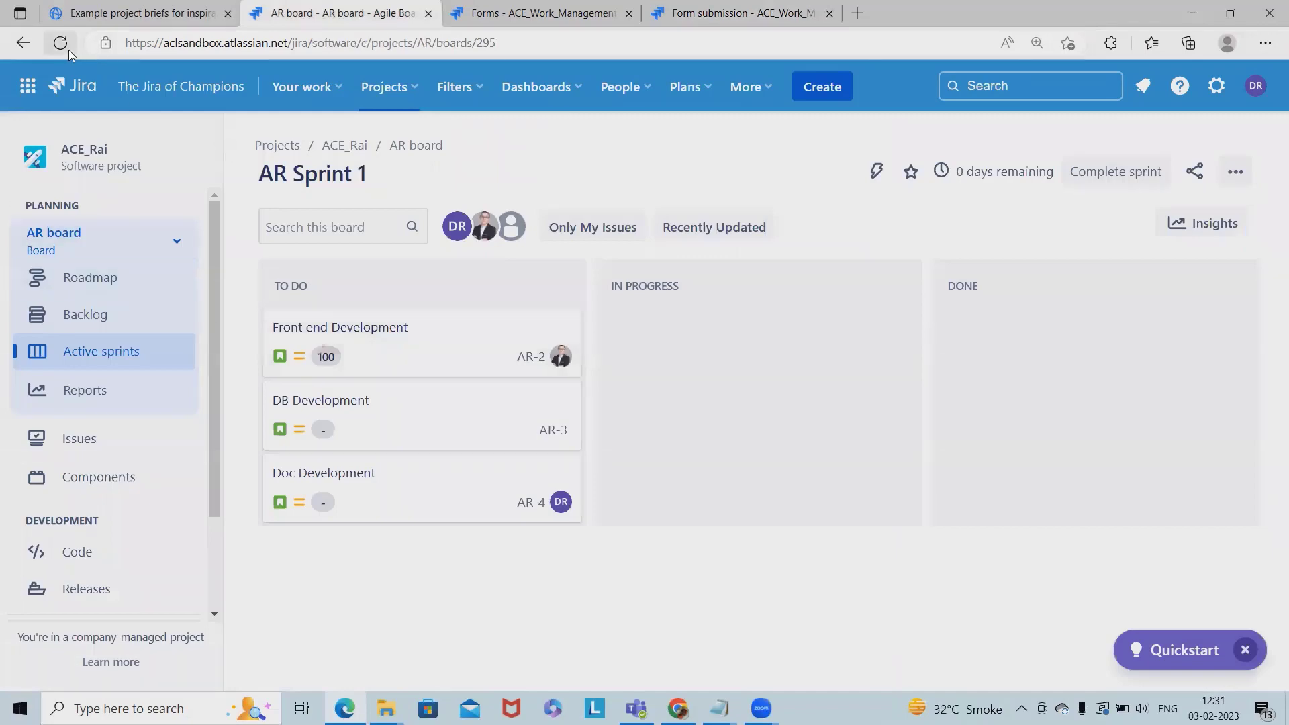
{"action": "left_click", "coordinate": [472, 26]}
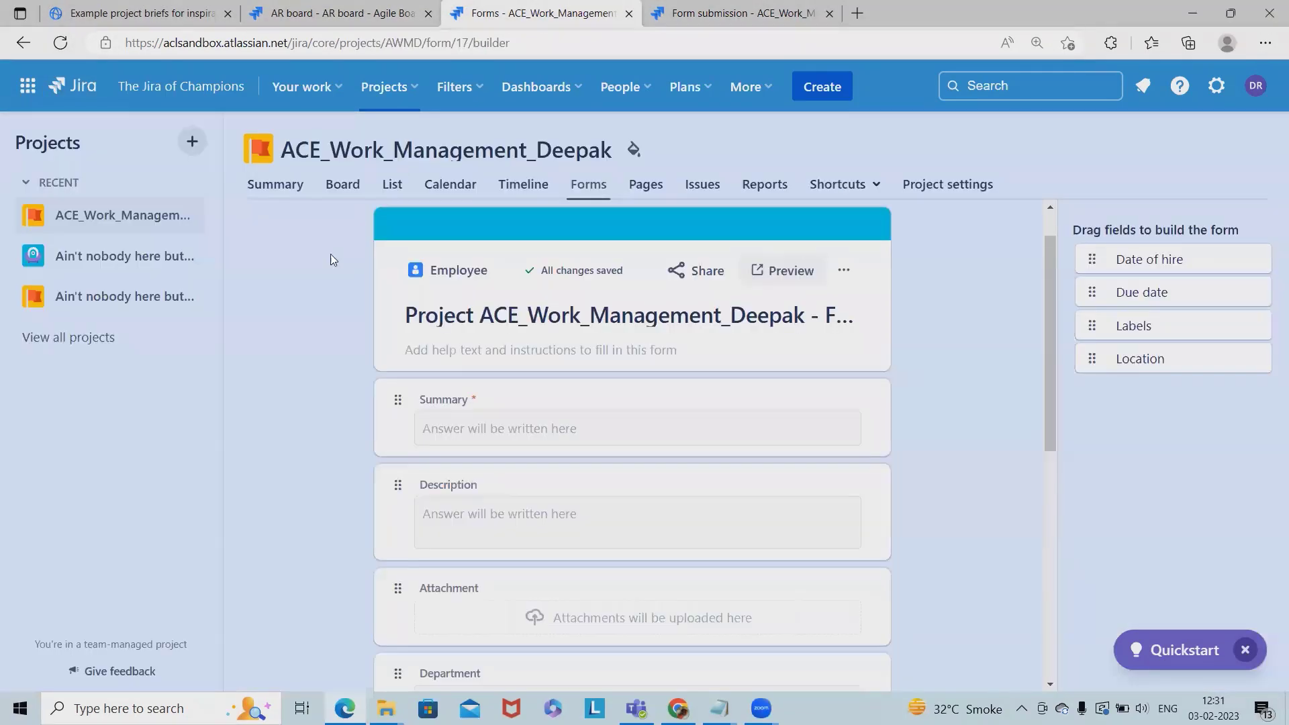
{"action": "left_click", "coordinate": [343, 185]}
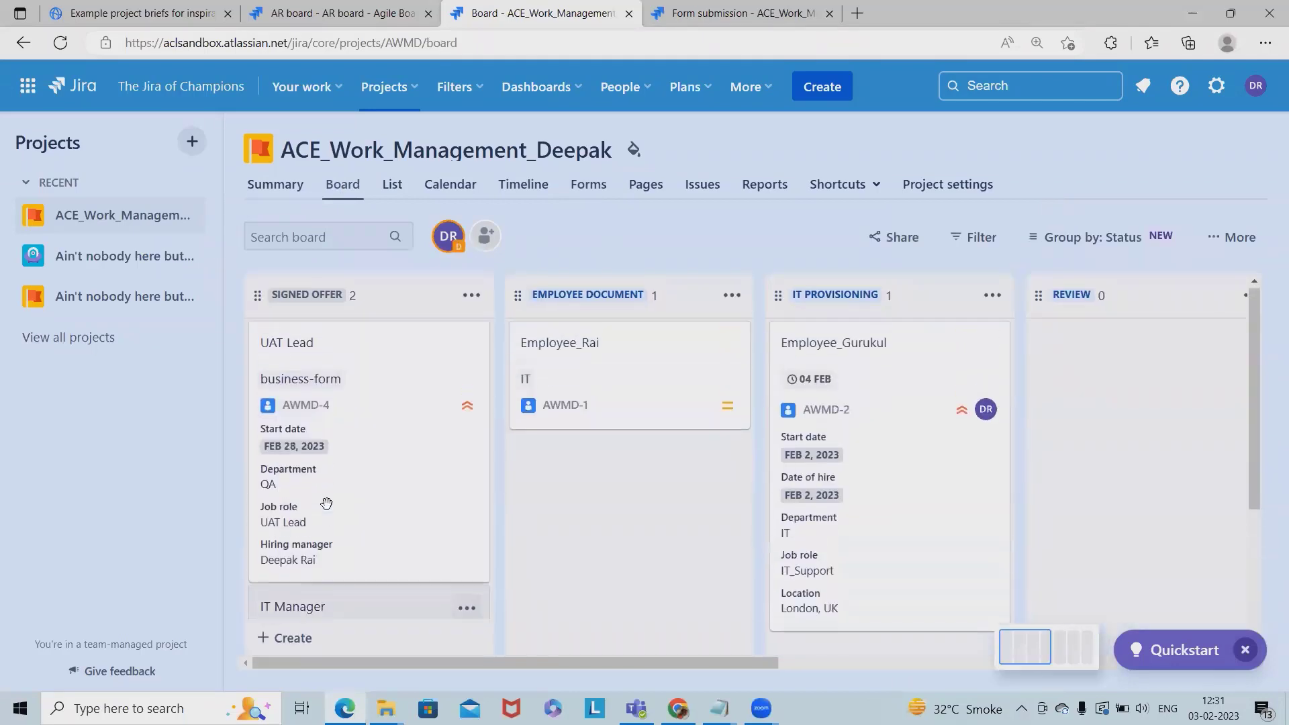
Scroll the board to check the UAT Lead and IT Manager cards under Signed Offer.
{"action": "scroll", "coordinate": [350, 506], "scroll_direction": "down", "scroll_amount": 3}
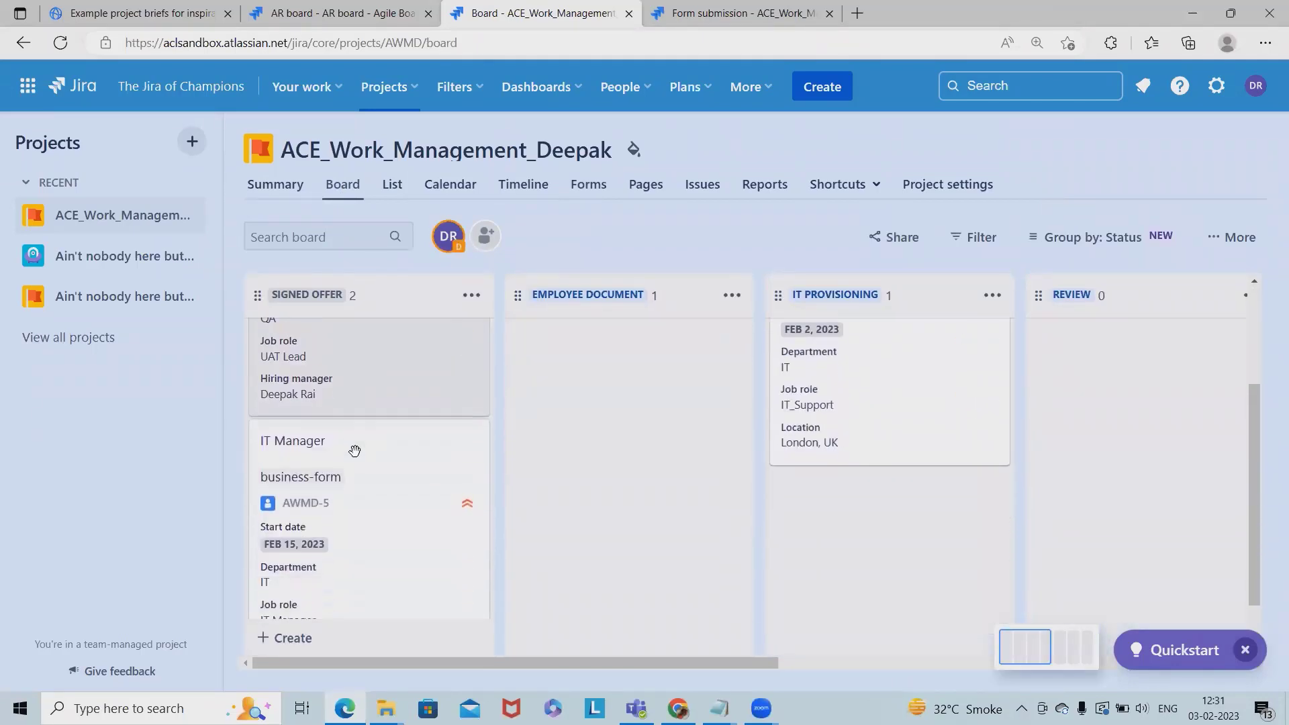
{"action": "scroll", "coordinate": [334, 433], "scroll_direction": "up", "scroll_amount": 3}
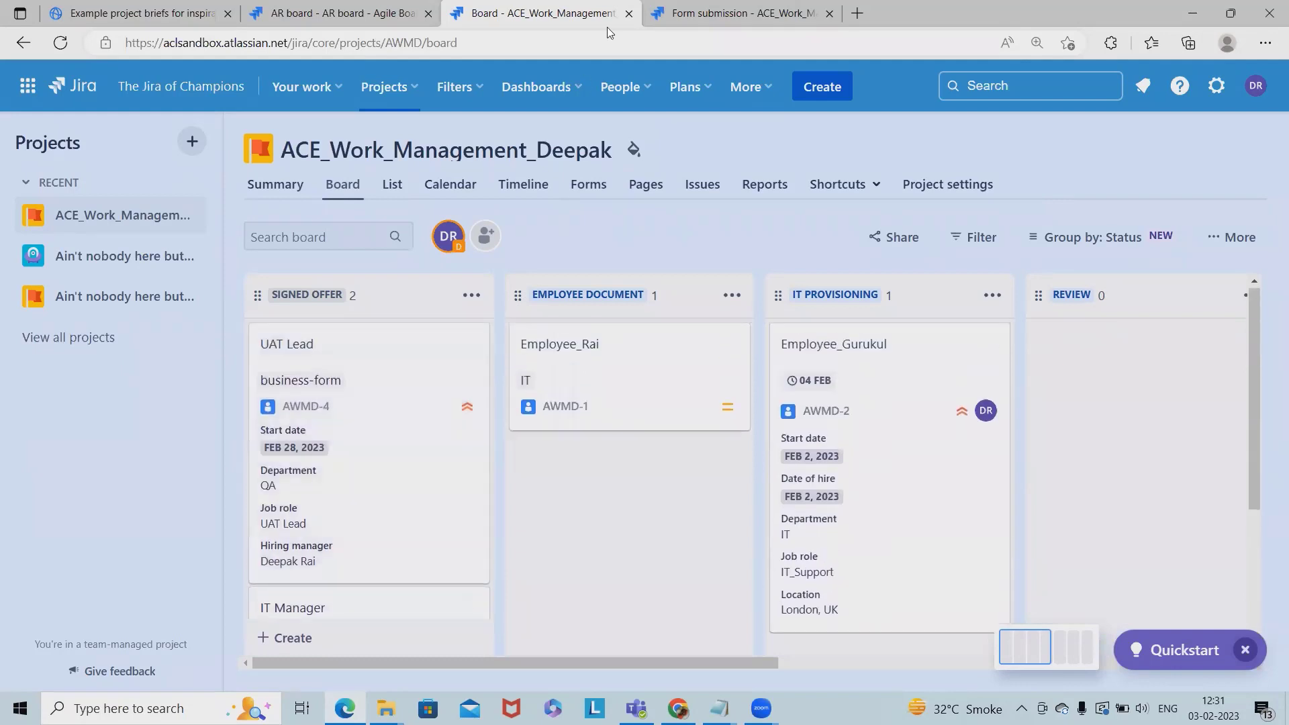
{"action": "scroll", "coordinate": [354, 446], "scroll_direction": "down", "scroll_amount": 1}
{"action": "scroll", "coordinate": [354, 466], "scroll_direction": "up", "scroll_amount": 1}
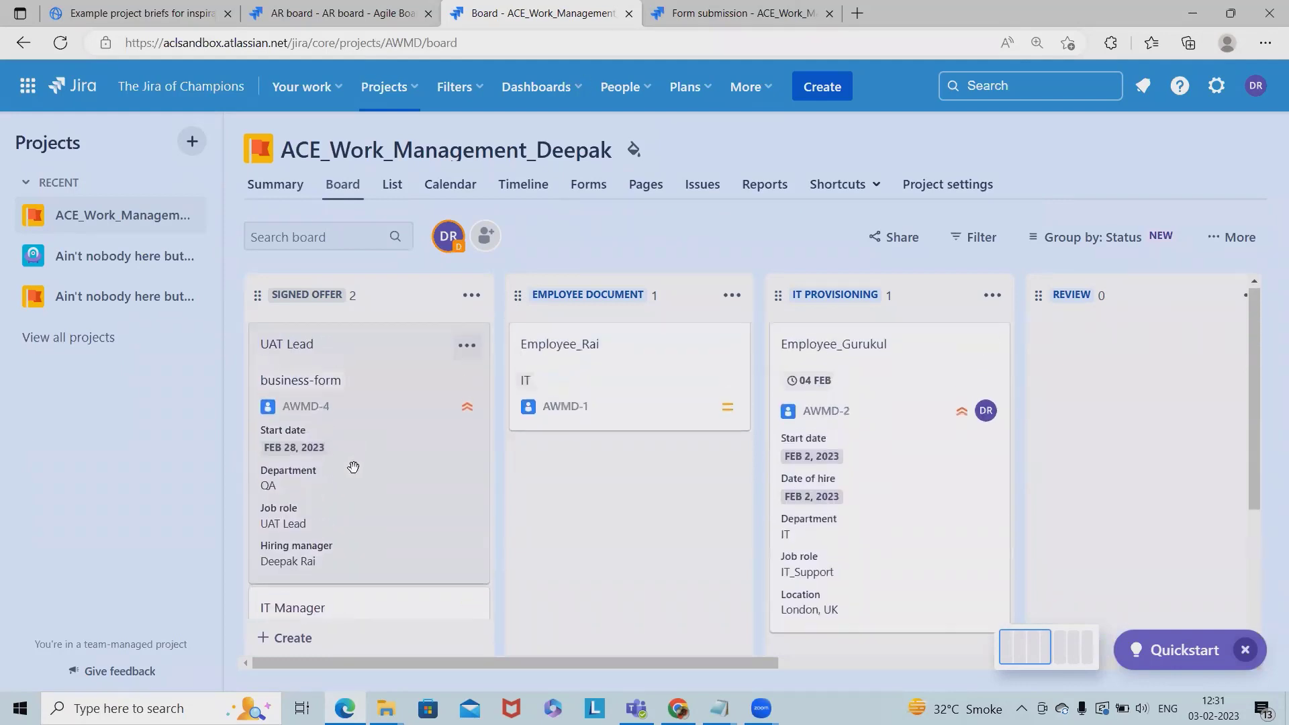
{"action": "scroll", "coordinate": [365, 470], "scroll_direction": "down", "scroll_amount": 1}
{"action": "scroll", "coordinate": [365, 471], "scroll_direction": "up", "scroll_amount": 1}
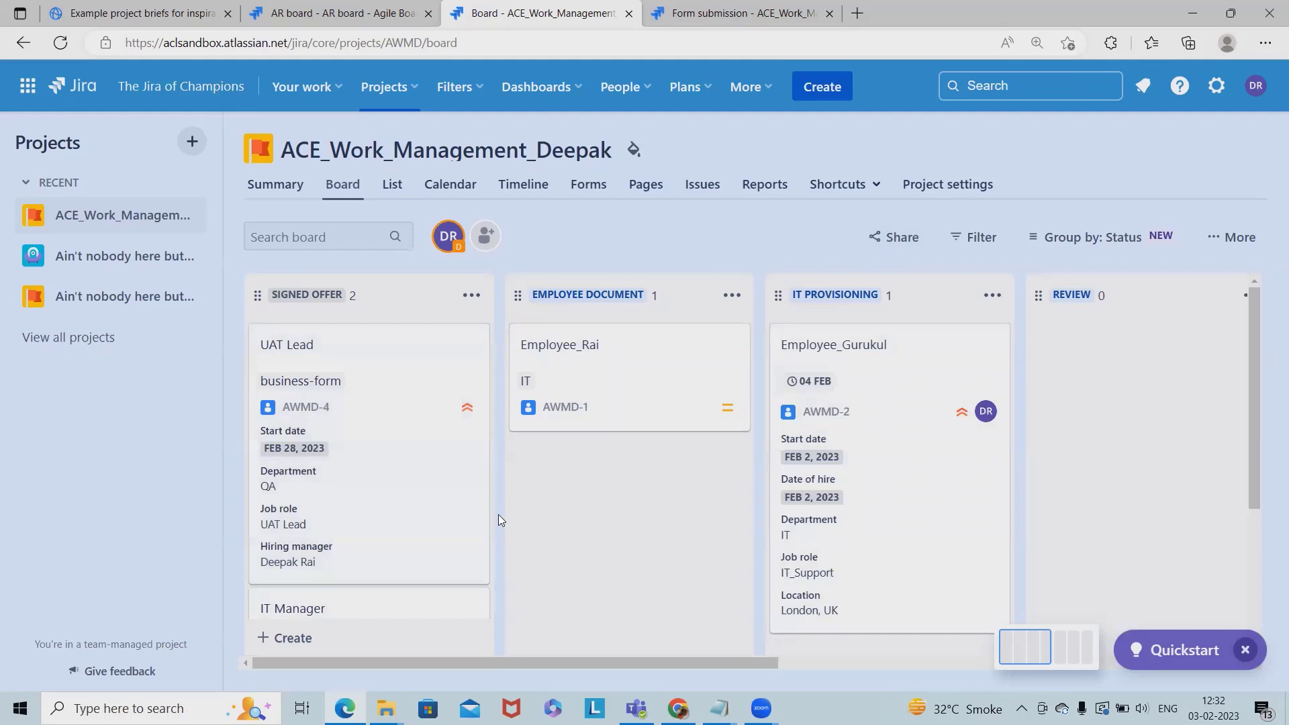
{"action": "scroll", "coordinate": [634, 567], "scroll_direction": "down", "scroll_amount": 3}
{"action": "scroll", "coordinate": [650, 578], "scroll_direction": "up", "scroll_amount": 3}
Open the UAT Lead issue AWMD-4 and set its Location field to Mumbai.
{"action": "left_click", "coordinate": [396, 451]}
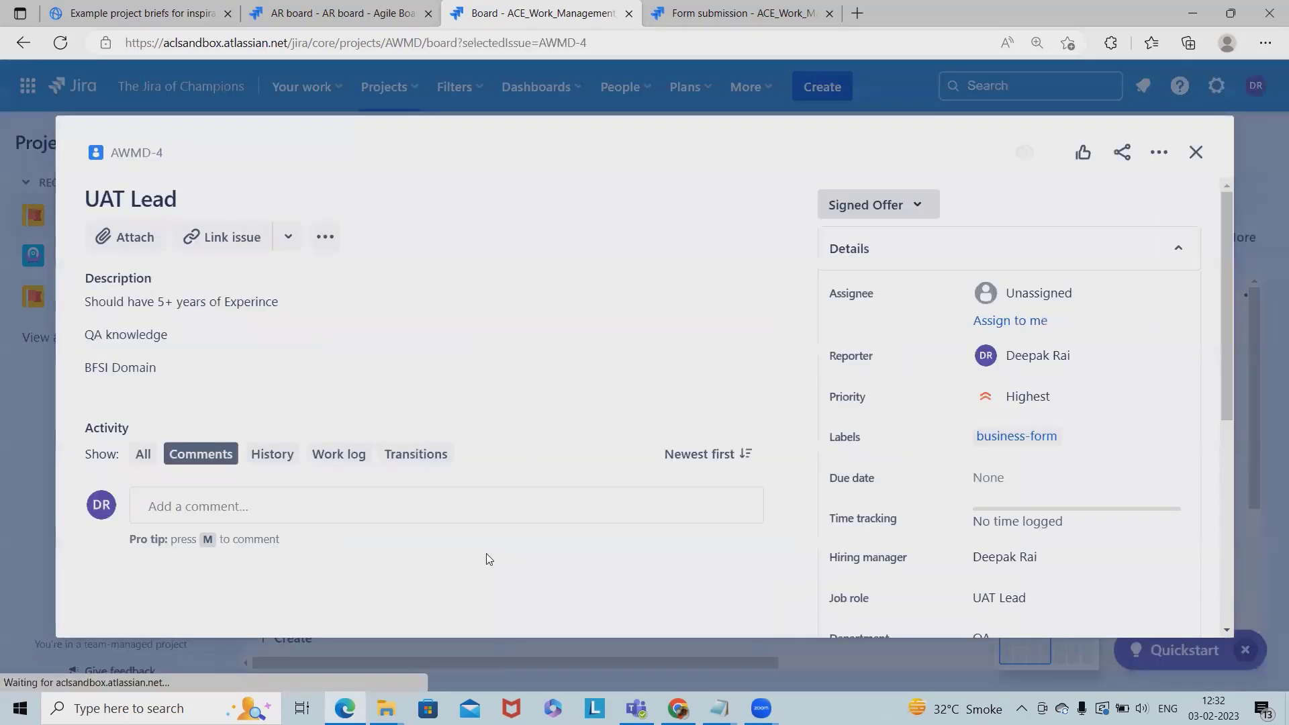
{"action": "scroll", "coordinate": [991, 475], "scroll_direction": "down", "scroll_amount": 3}
{"action": "scroll", "coordinate": [991, 476], "scroll_direction": "up", "scroll_amount": 3}
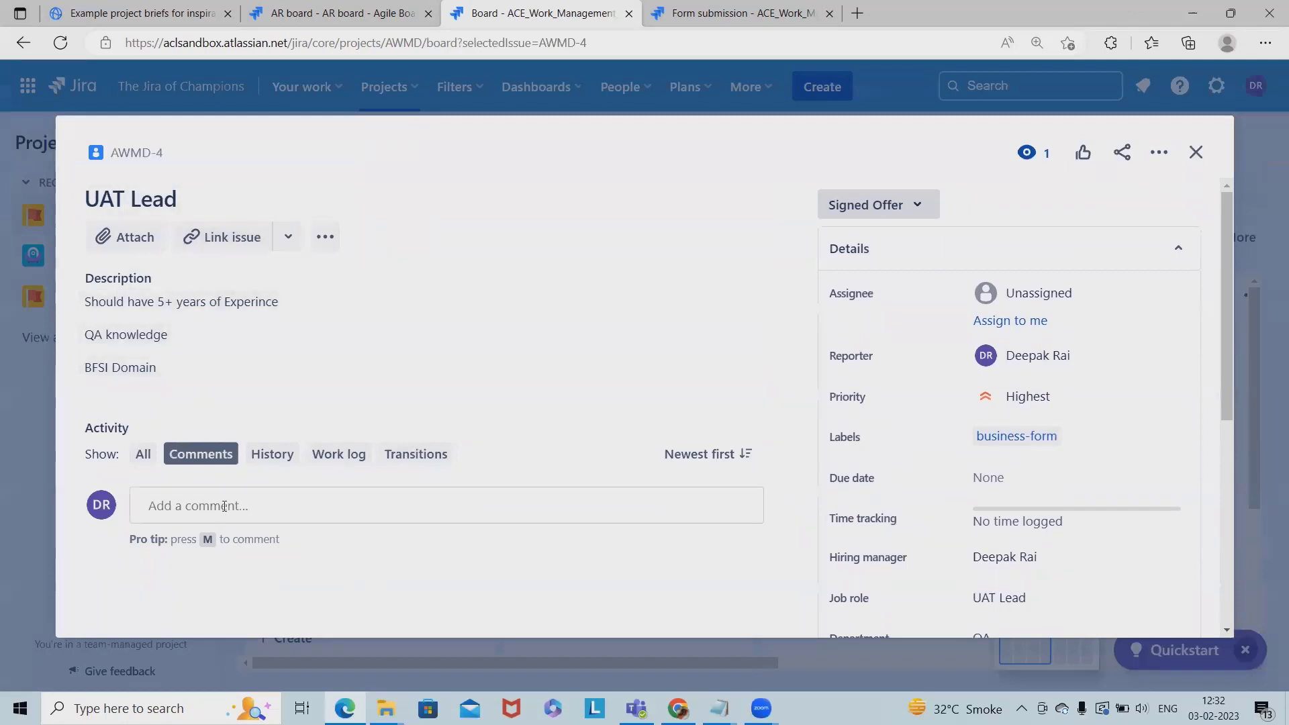
{"action": "scroll", "coordinate": [1051, 443], "scroll_direction": "down", "scroll_amount": 5}
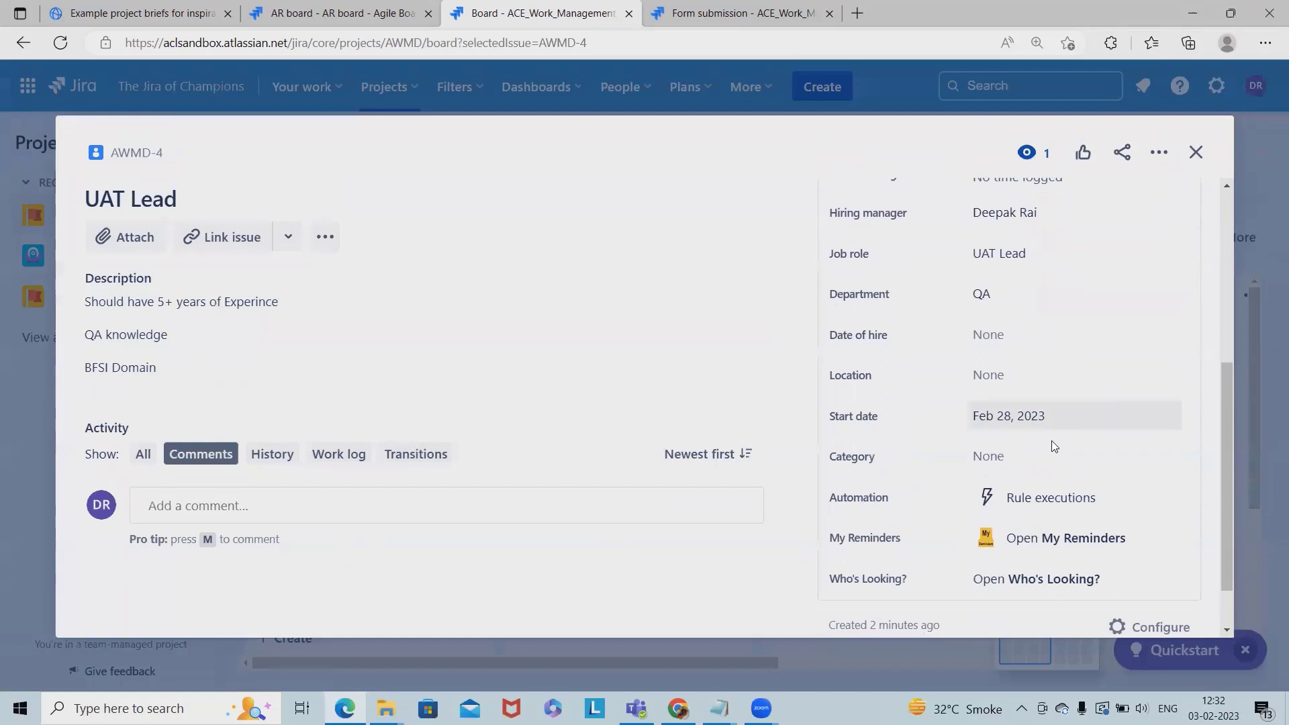
{"action": "left_click", "coordinate": [1033, 383]}
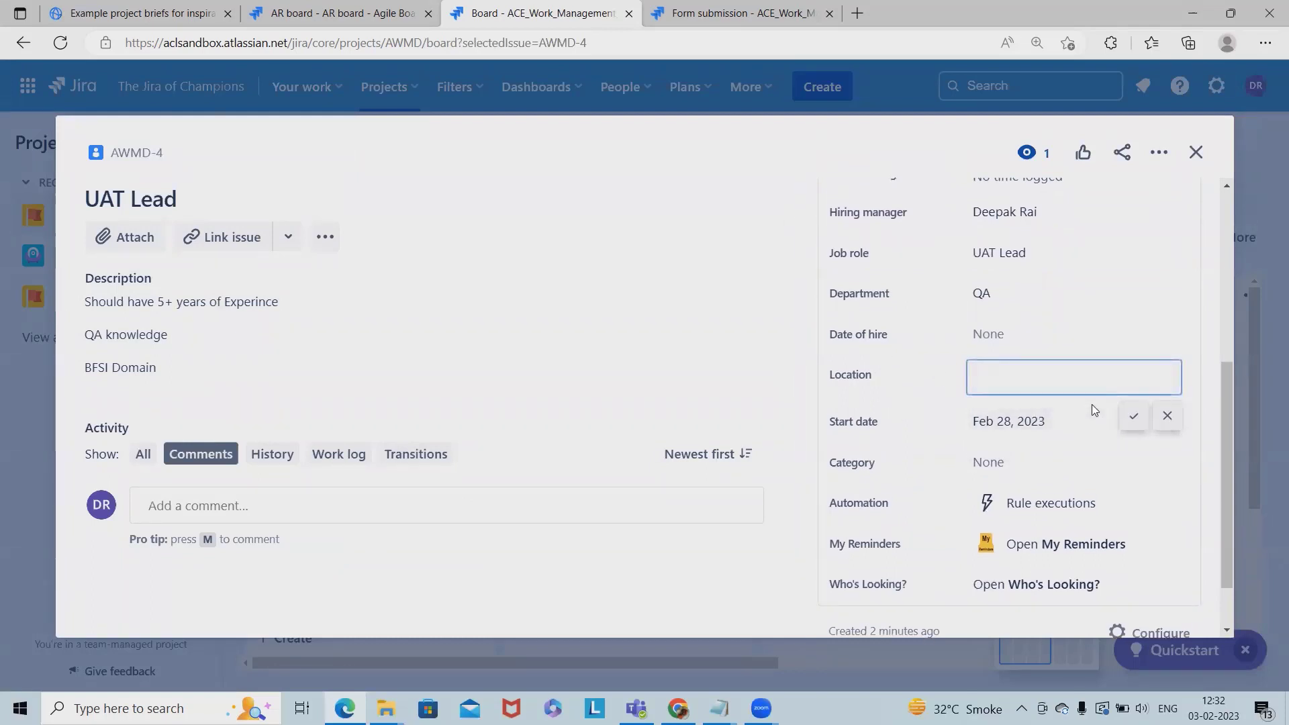
{"action": "type", "text": "<ag"}
{"action": "key", "text": "BackSpace"}
{"action": "key", "text": "BackSpace"}
{"action": "key", "text": "BackSpace"}
{"action": "type", "text": "Mu"}
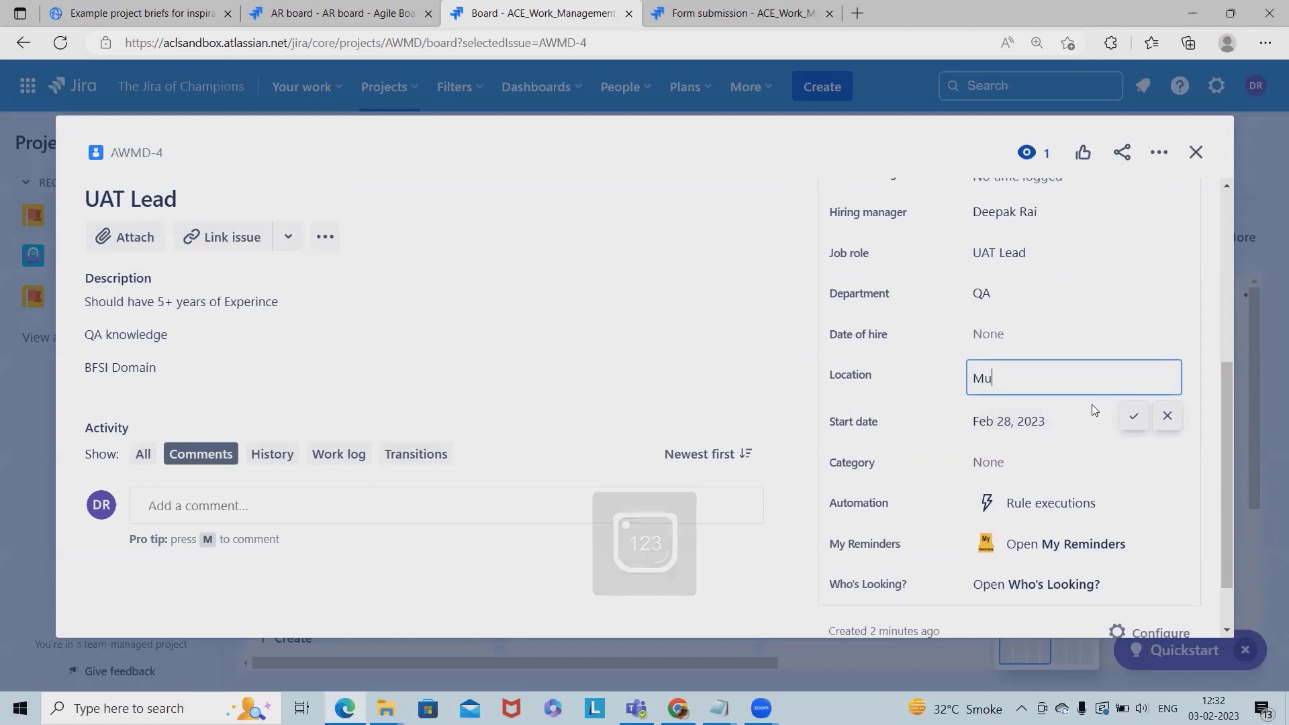
{"action": "type", "text": "mbai"}
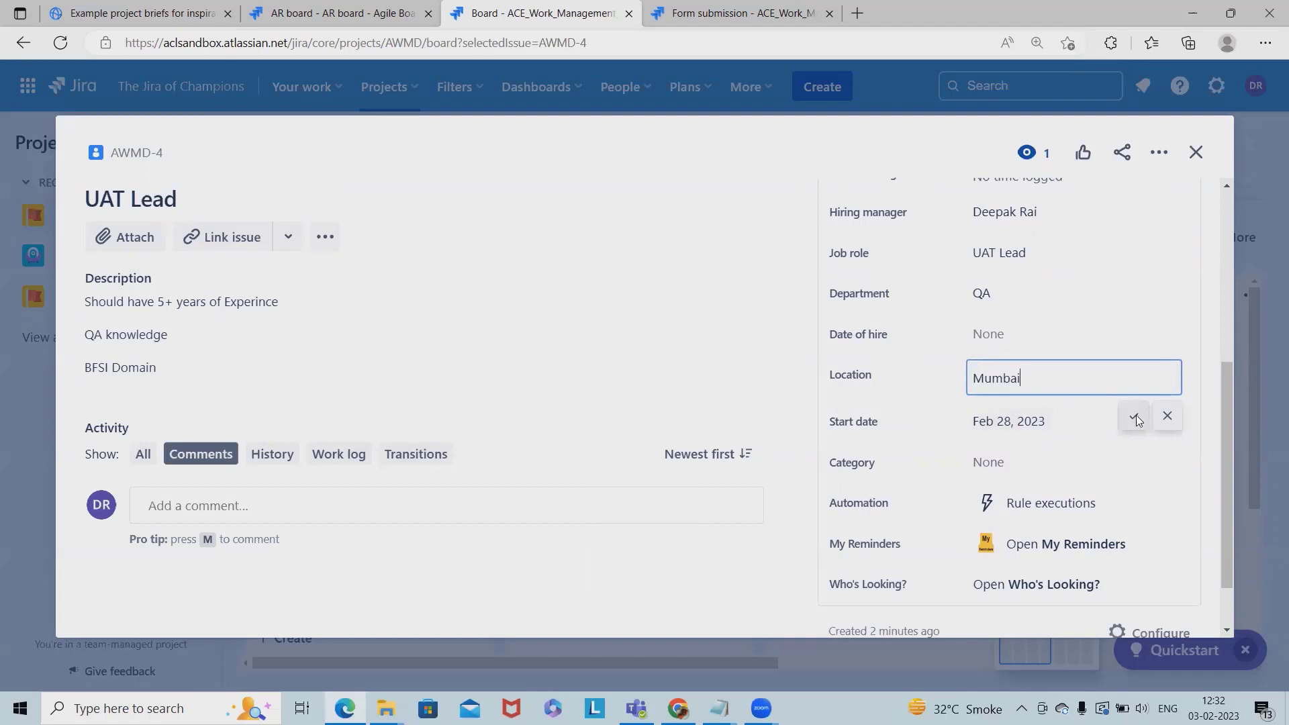
{"action": "left_click", "coordinate": [1135, 416]}
{"action": "scroll", "coordinate": [974, 557], "scroll_direction": "down", "scroll_amount": 1}
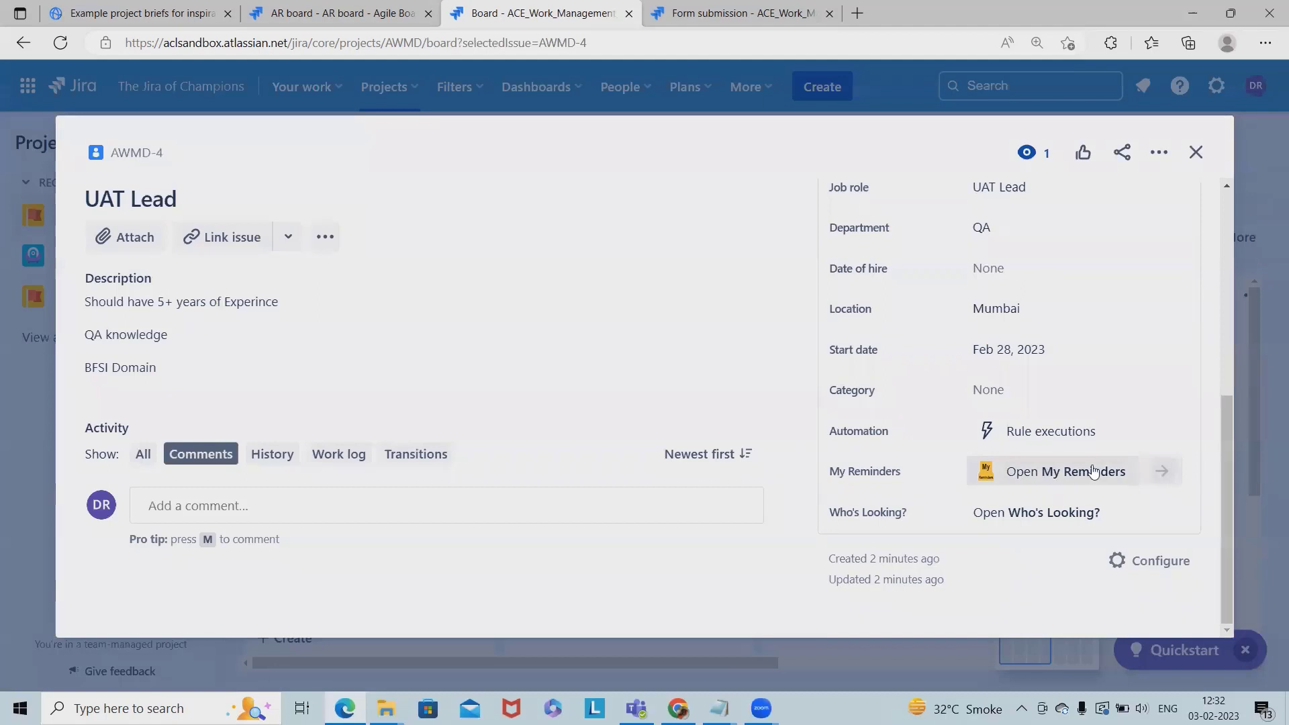
Close the AWMD-4 issue details to return to the board.
{"action": "left_click", "coordinate": [1196, 152]}
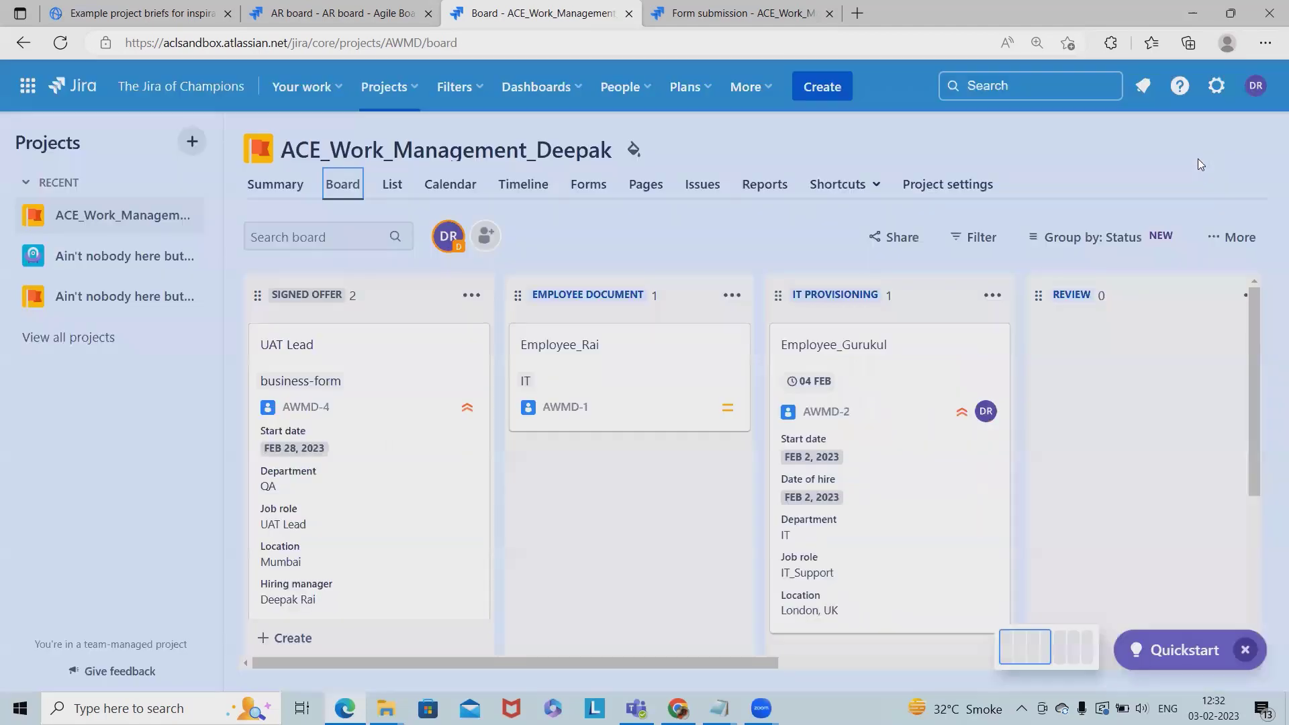